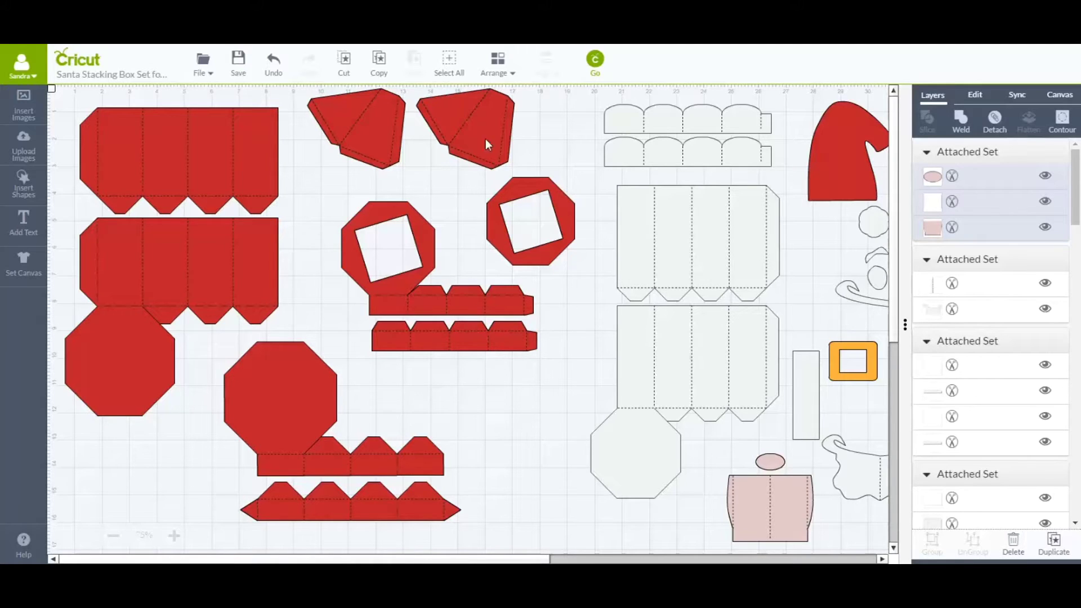
# Send the Santa Stacking Box Set to the mat preview, which lists 8 mats.
pyautogui.click(594, 63)
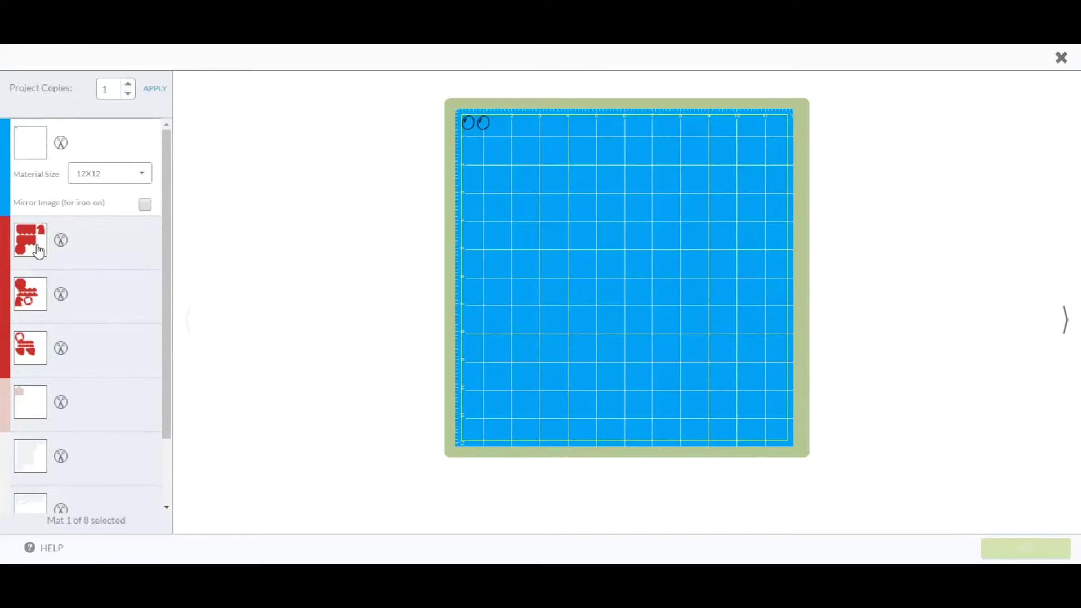
# Review each red 12x12 mat layout in turn, then close the mat preview to the canvas.
pyautogui.click(36, 250)
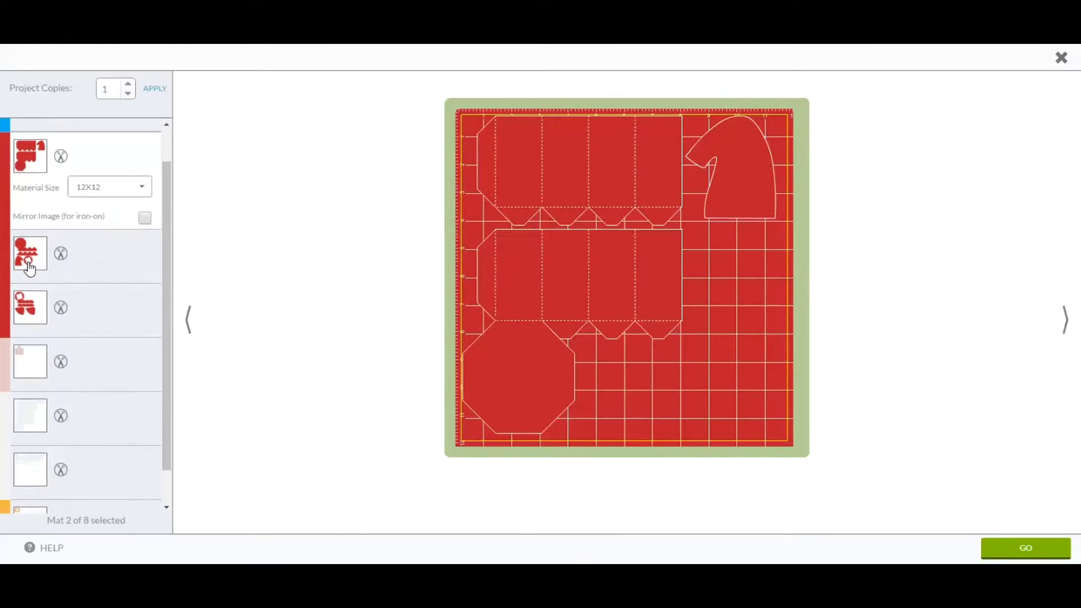
pyautogui.click(30, 256)
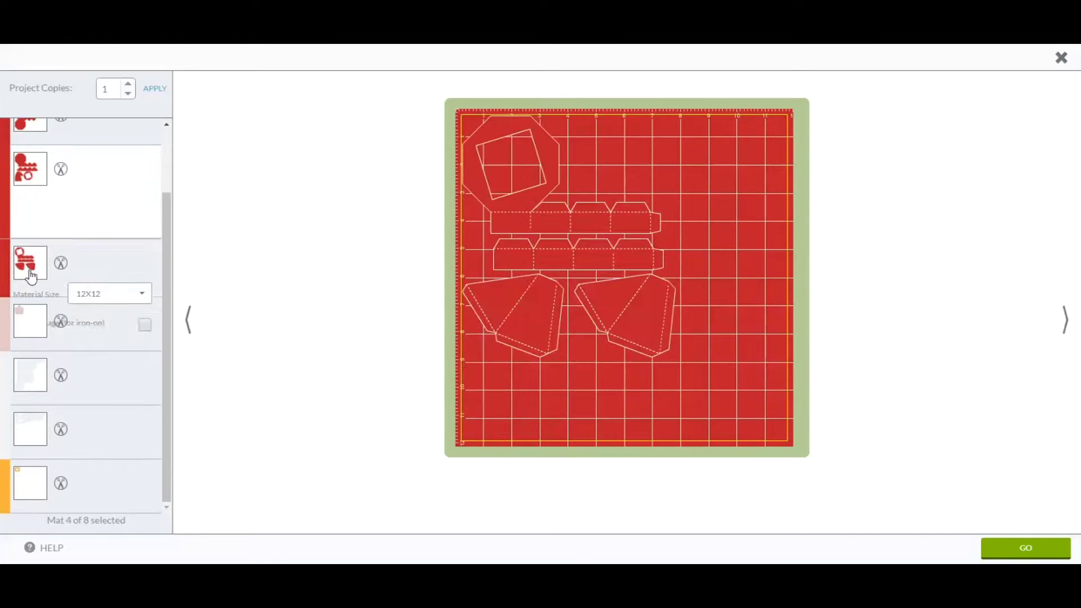
pyautogui.click(29, 269)
pyautogui.scroll(3, 46, 255)
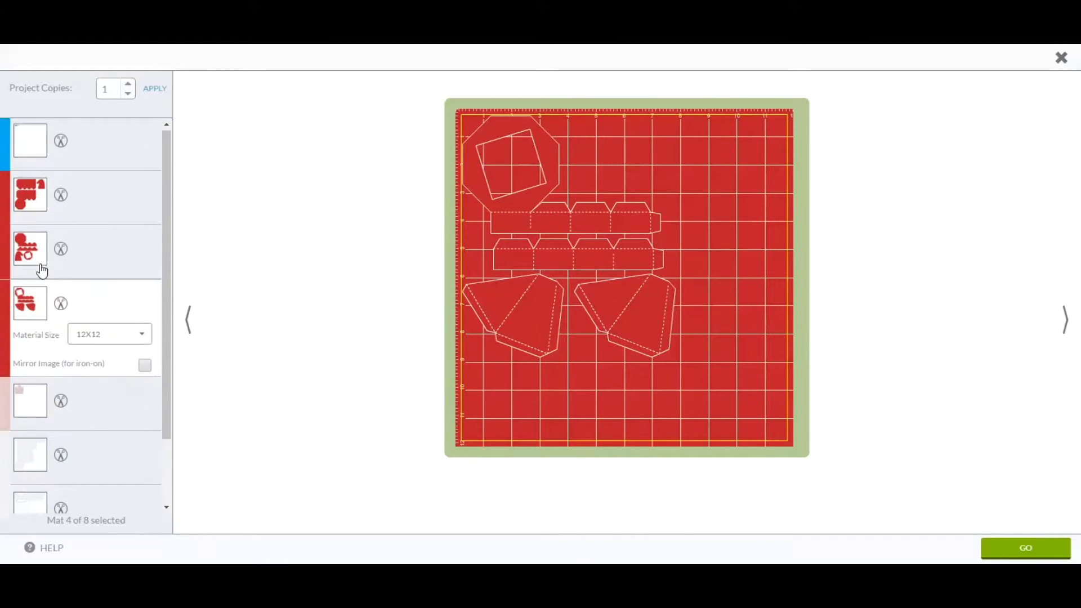
pyautogui.click(39, 205)
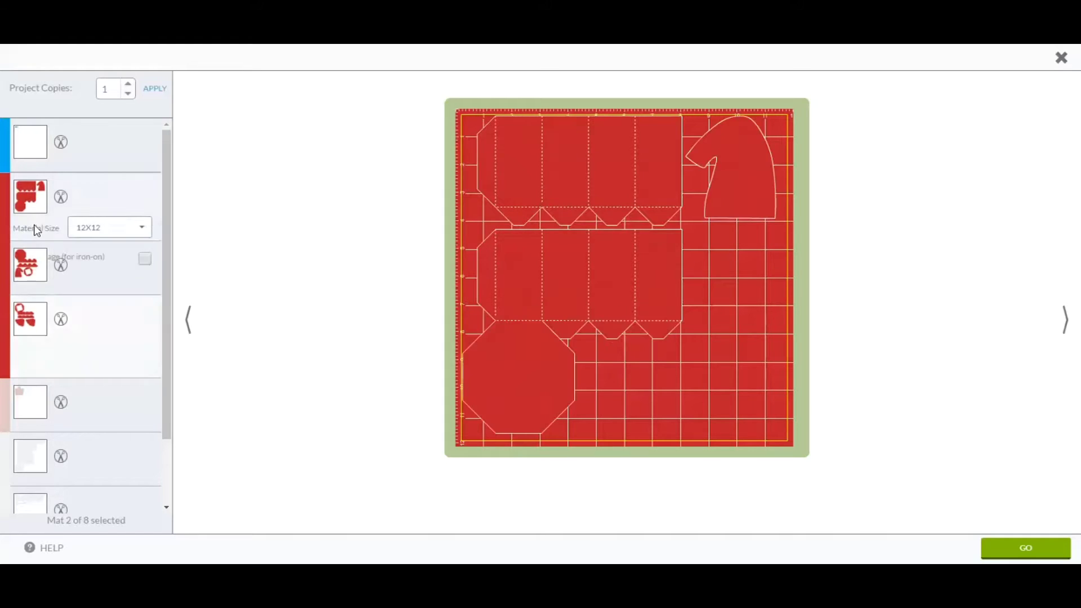
pyautogui.scroll(-1, 29, 265)
pyautogui.click(29, 270)
pyautogui.scroll(-2, 32, 293)
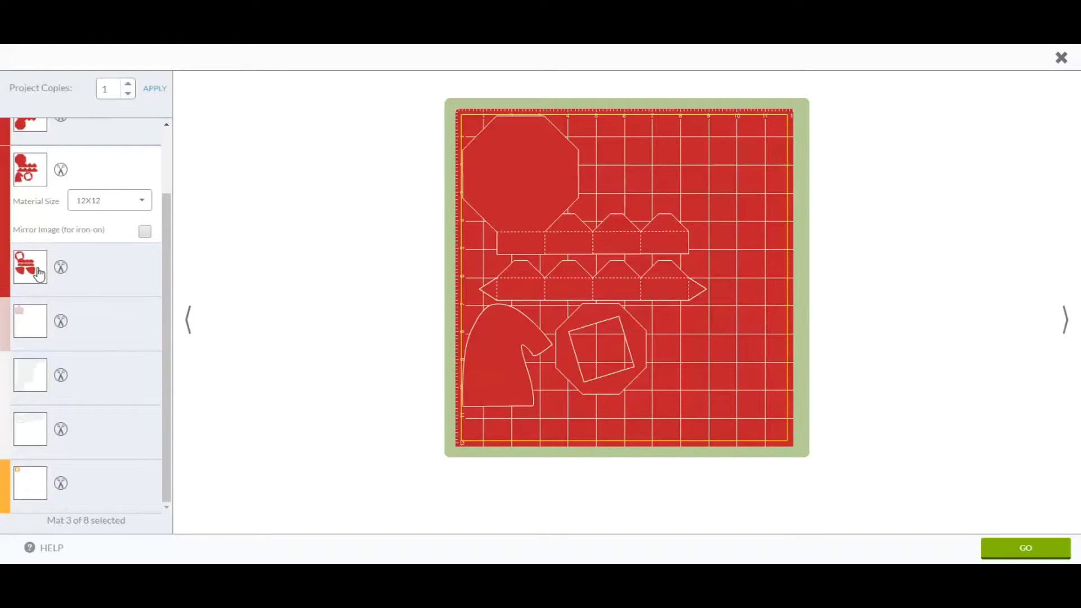
pyautogui.click(33, 274)
pyautogui.click(35, 172)
pyautogui.click(27, 138)
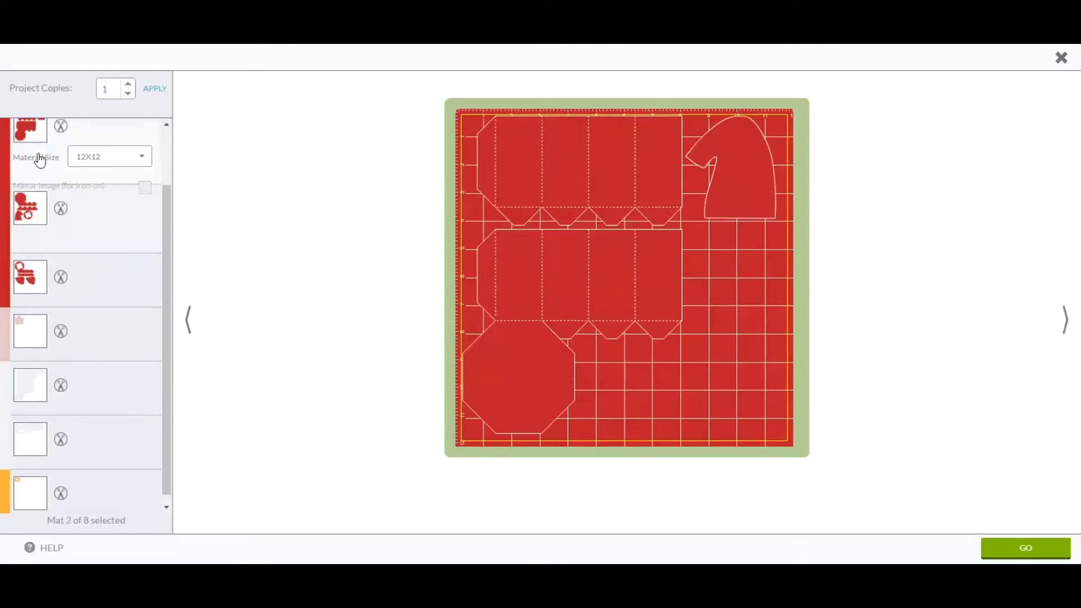
pyautogui.scroll(1, 36, 169)
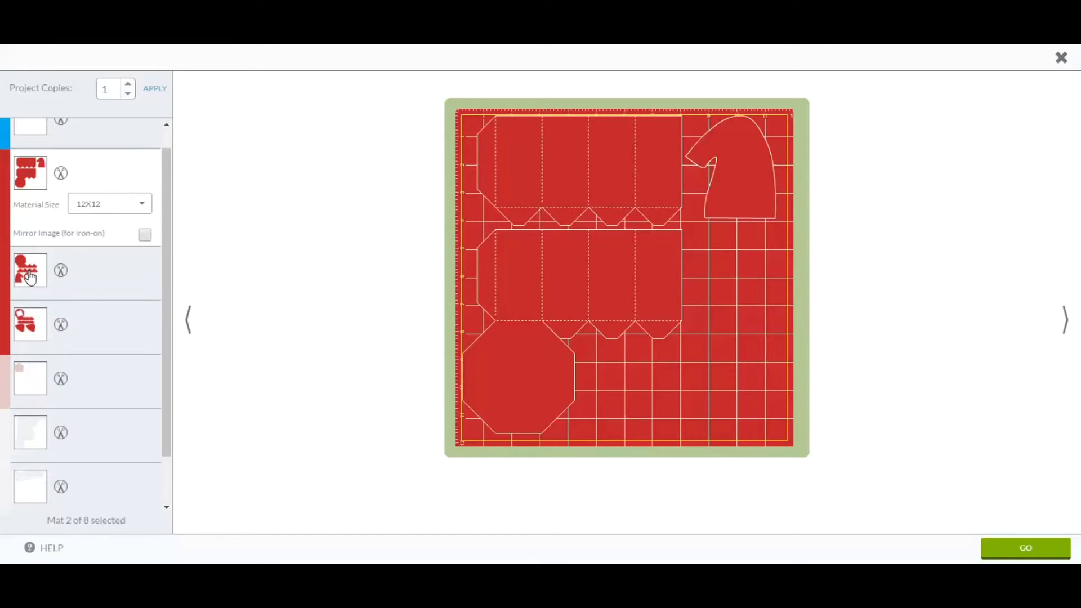
pyautogui.click(1062, 59)
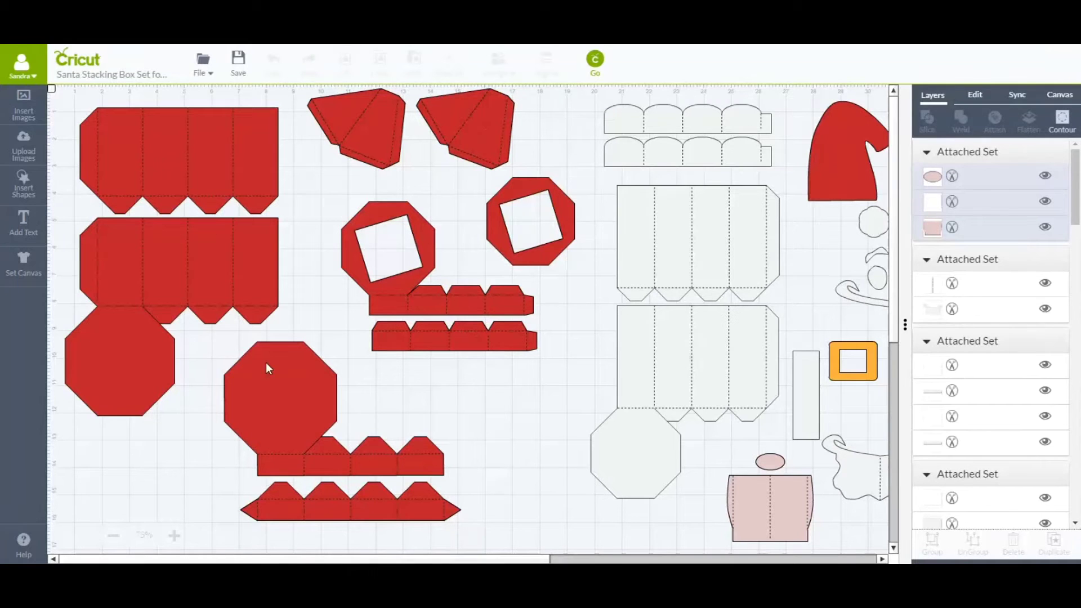
# Zoom the canvas out from 75% to 66% so the whole Santa design fits.
pyautogui.click(113, 537)
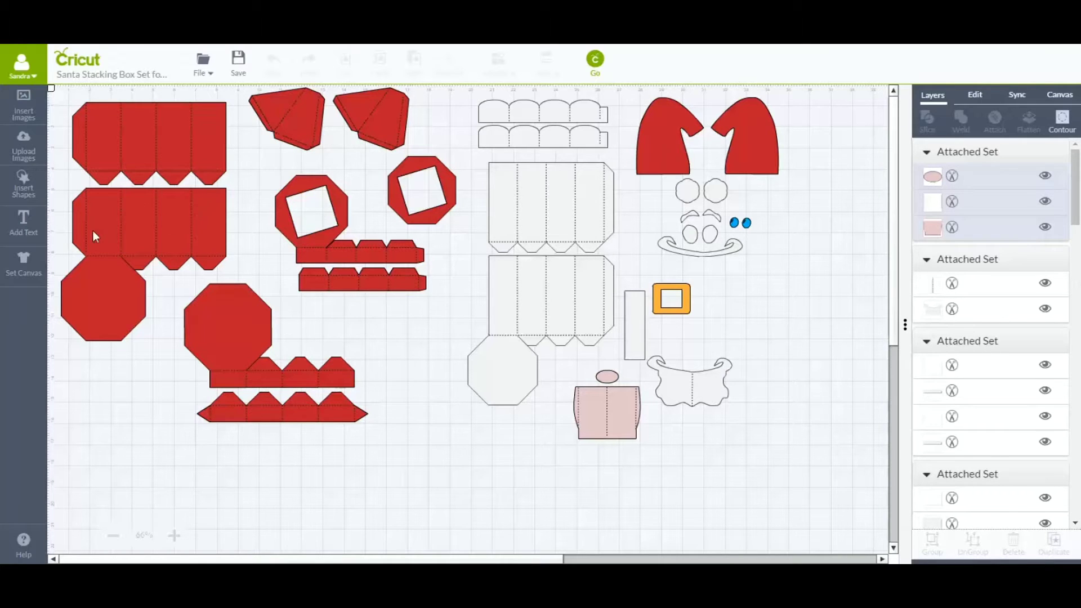
pyautogui.click(30, 199)
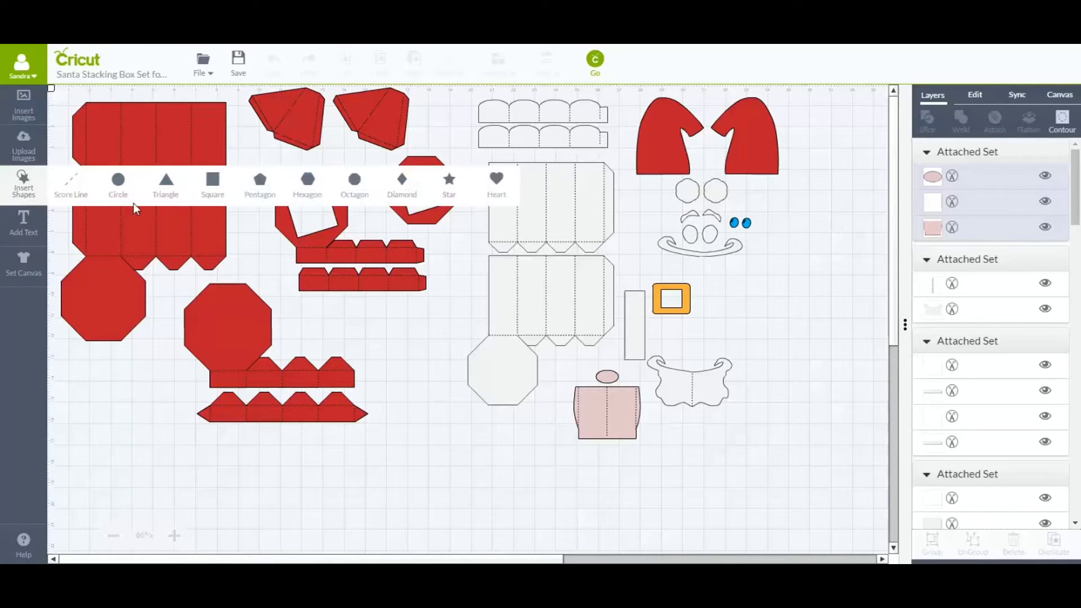
# Insert a square and place it at the lower left, below the red pieces.
pyautogui.click(213, 186)
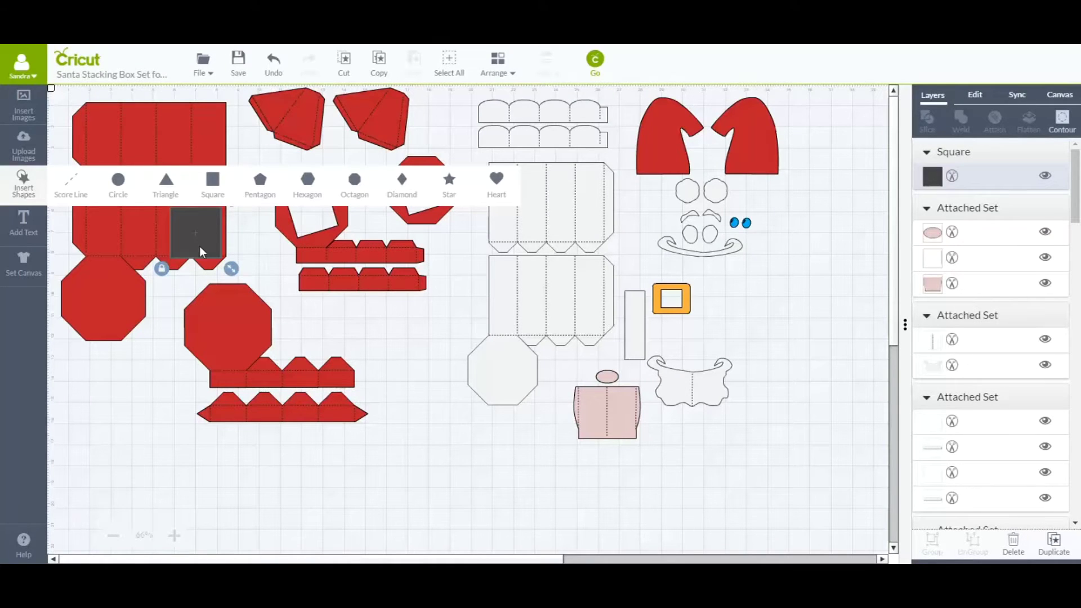
pyautogui.moveTo(199, 246); pyautogui.dragTo(181, 505)
pyautogui.scroll(-2, 181, 505)
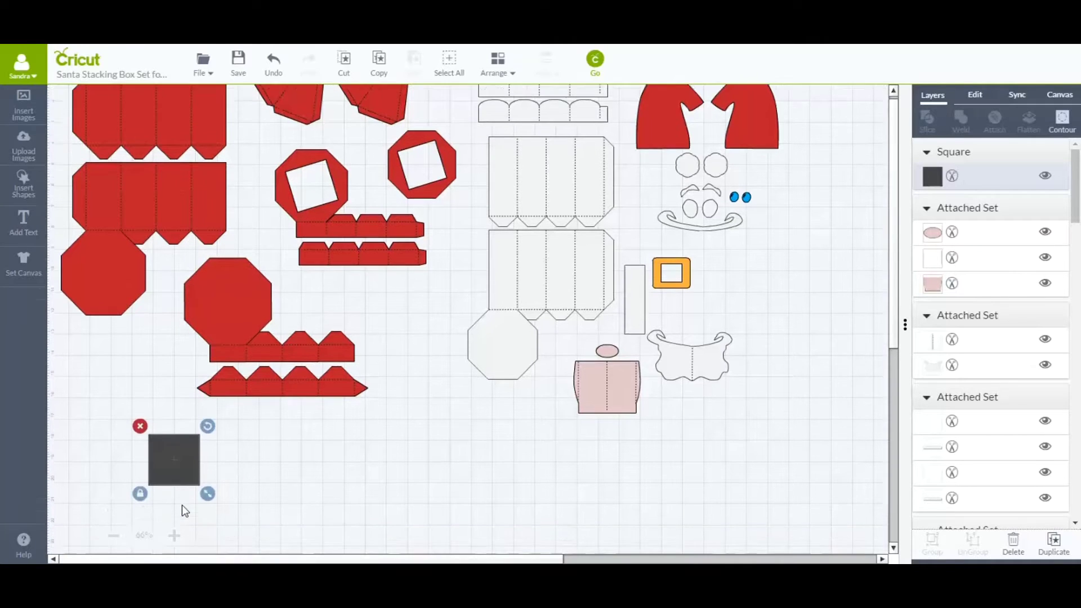
pyautogui.scroll(-3, 181, 505)
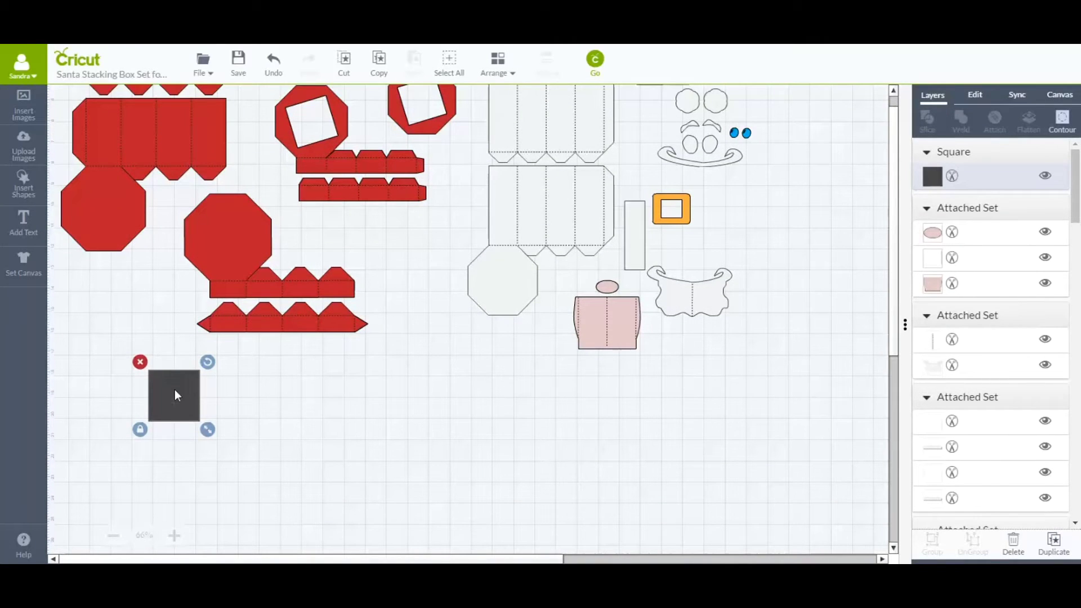
pyautogui.moveTo(175, 394); pyautogui.dragTo(181, 402)
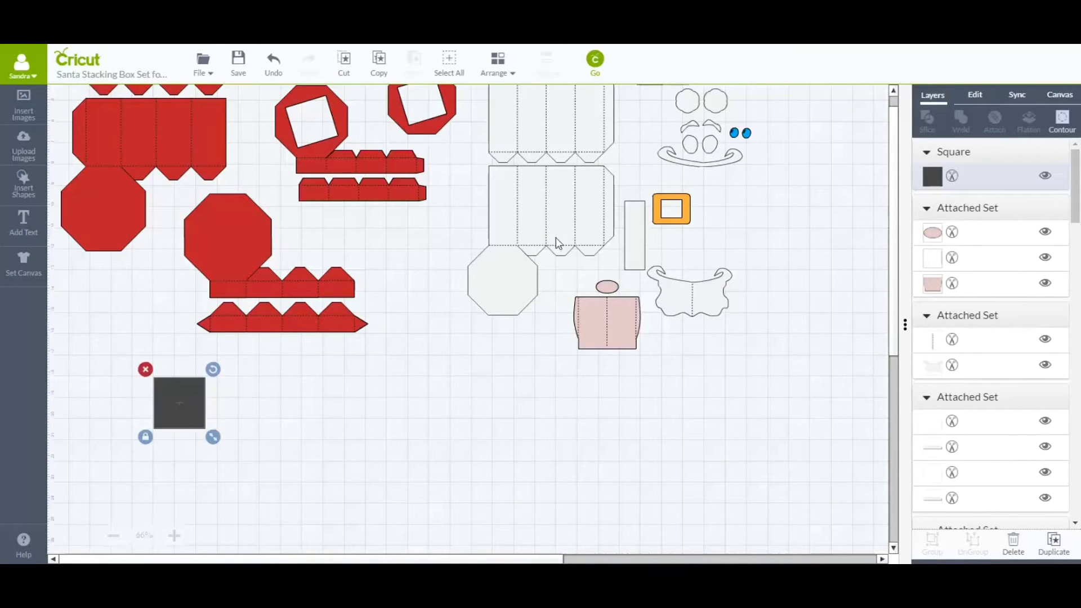
# Resize the square to 11.5 x 11.5 inches with the proportion lock on.
pyautogui.click(976, 95)
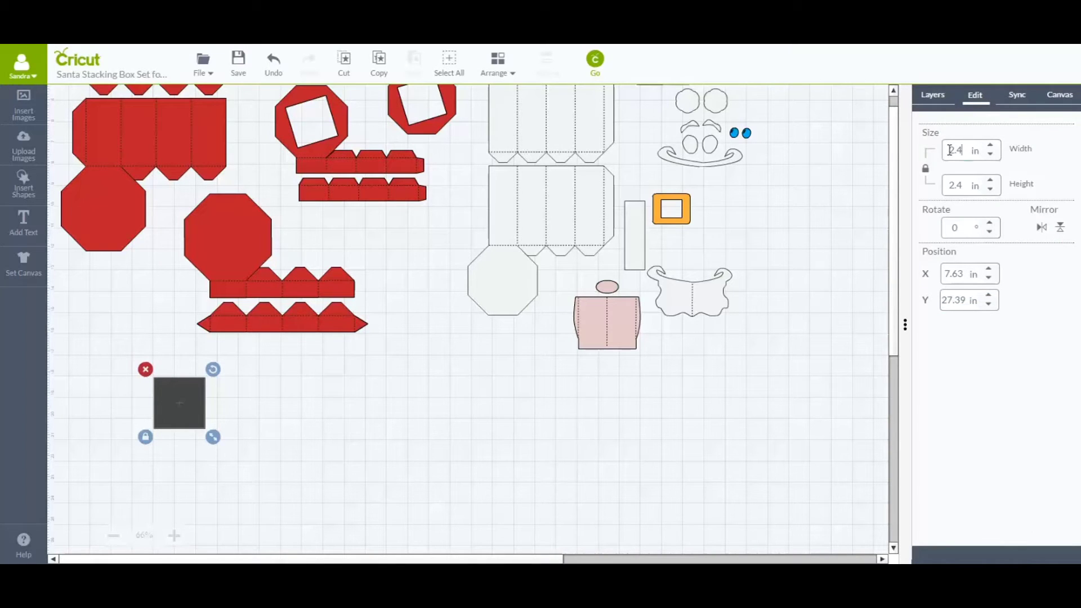
pyautogui.doubleClick(950, 150)
pyautogui.write('11.5')
pyautogui.press('Tab')
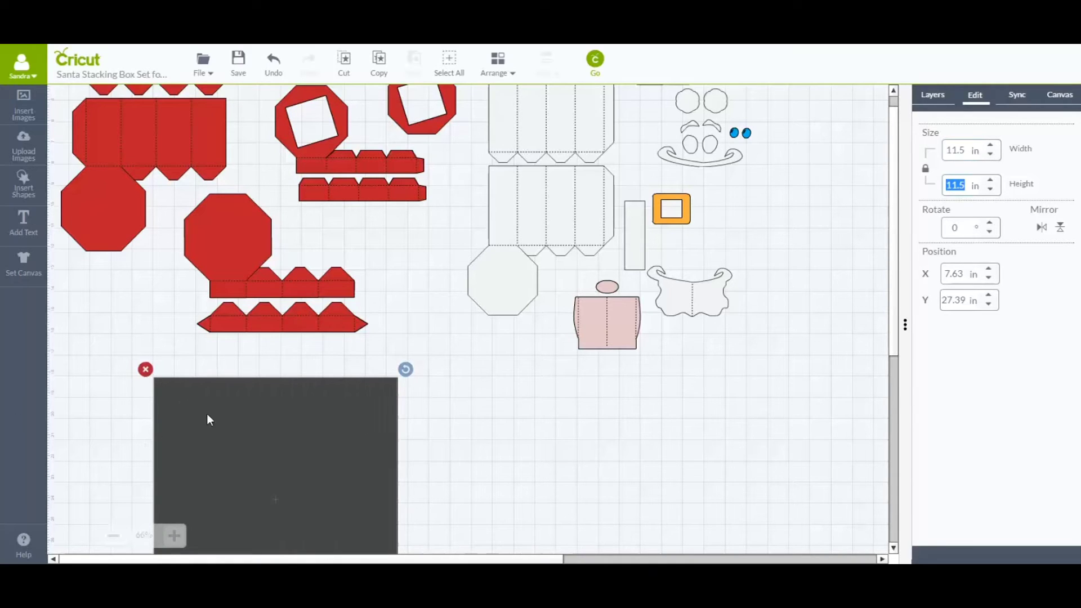
pyautogui.scroll(-1, 207, 419)
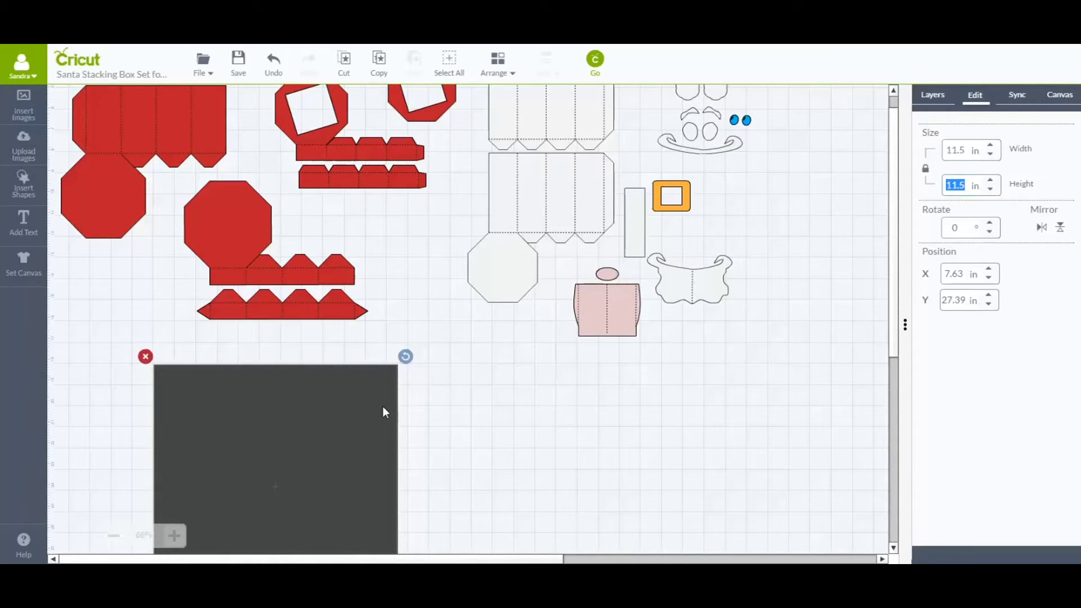
pyautogui.scroll(-1, 372, 412)
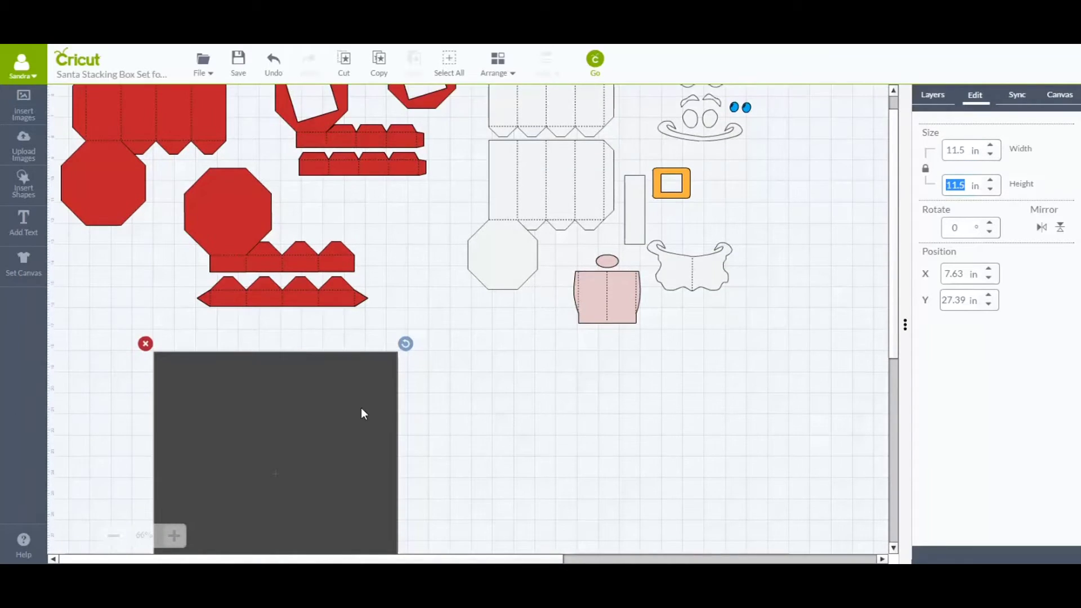
pyautogui.click(247, 381)
# Duplicate the 11.5-inch square and place the copy to the right of the first.
pyautogui.click(935, 105)
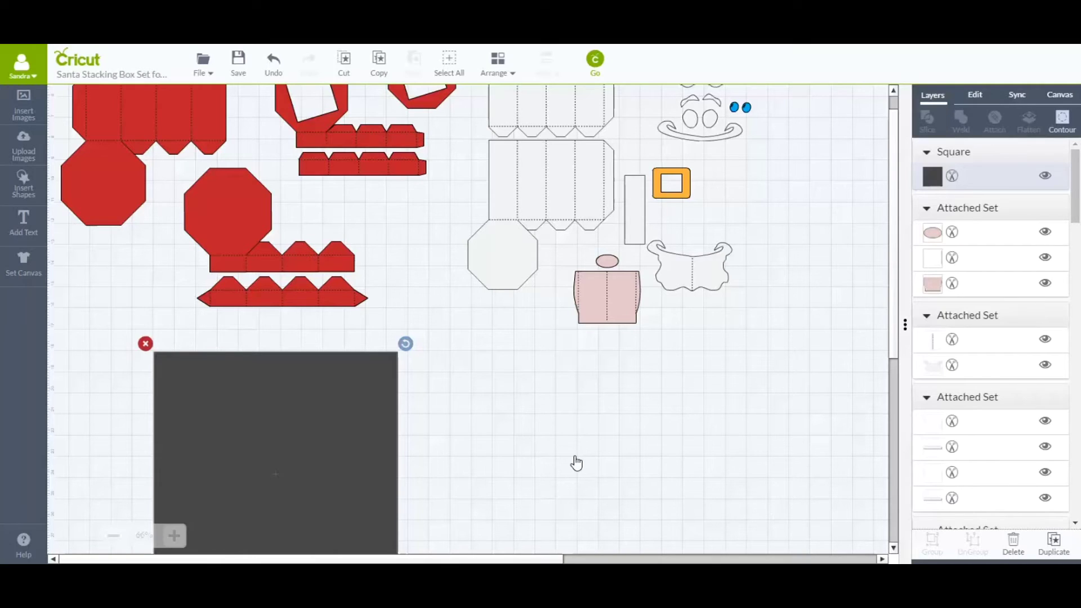
pyautogui.hotkey('ctrl', 'd')
pyautogui.moveTo(313, 419); pyautogui.dragTo(564, 410)
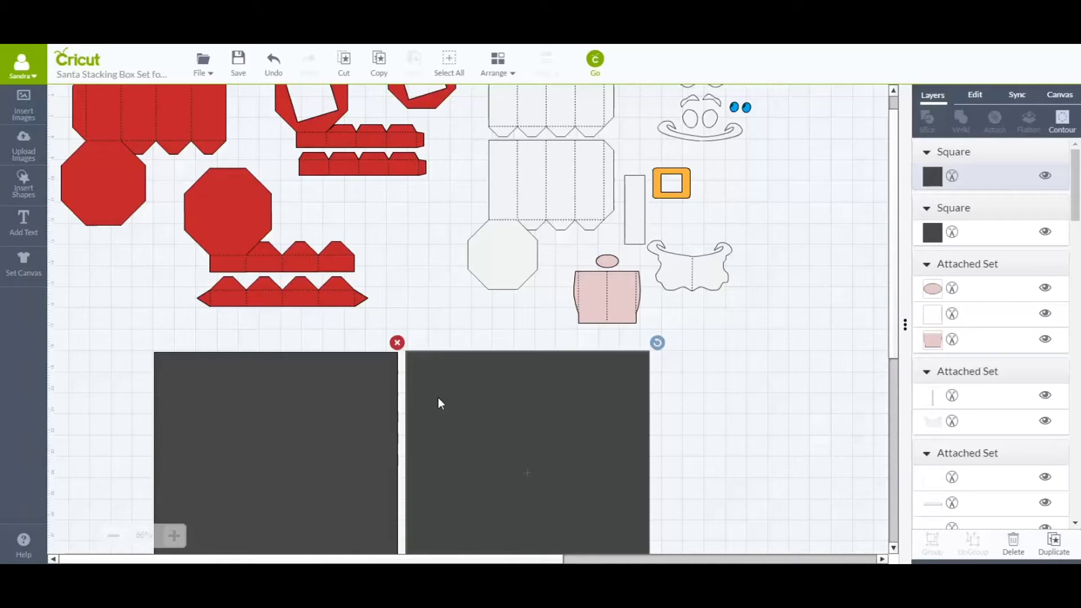
# Send both squares behind all other pieces using Move Backward and Move to Back.
pyautogui.click(499, 68)
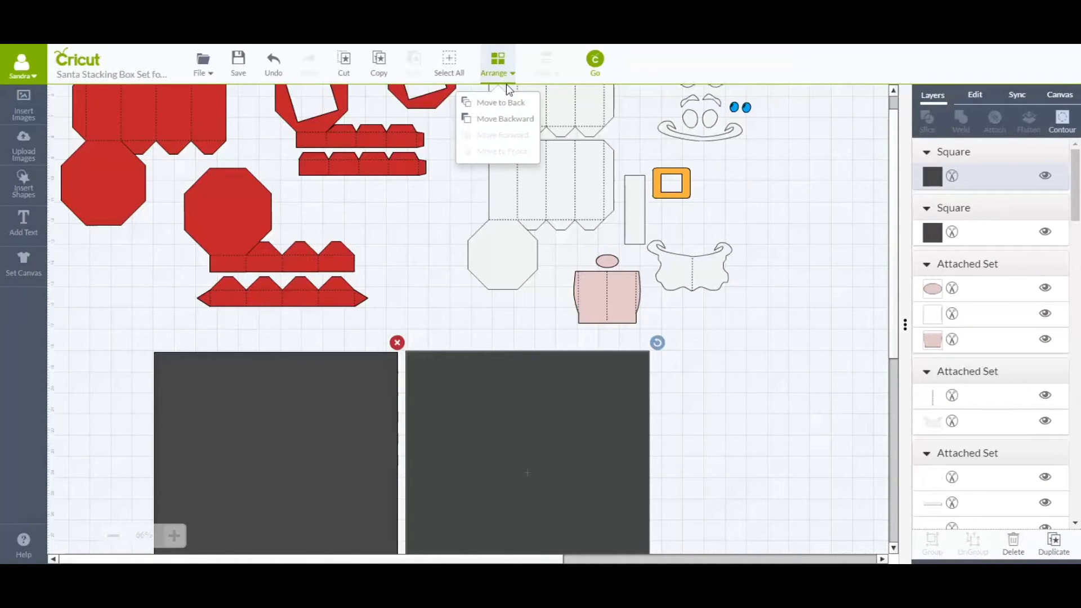
pyautogui.click(501, 120)
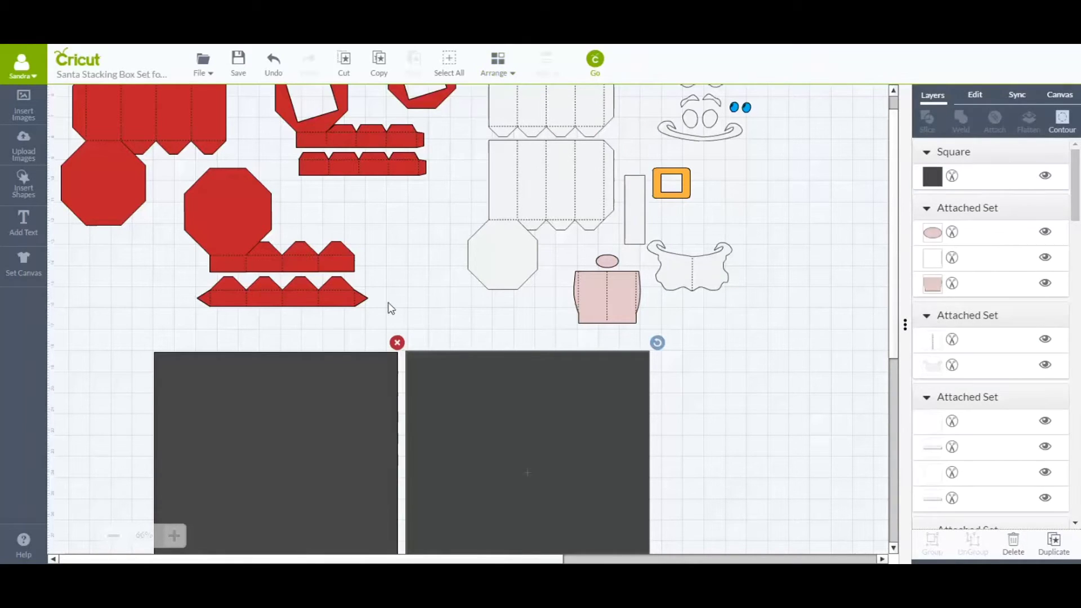
pyautogui.click(333, 402)
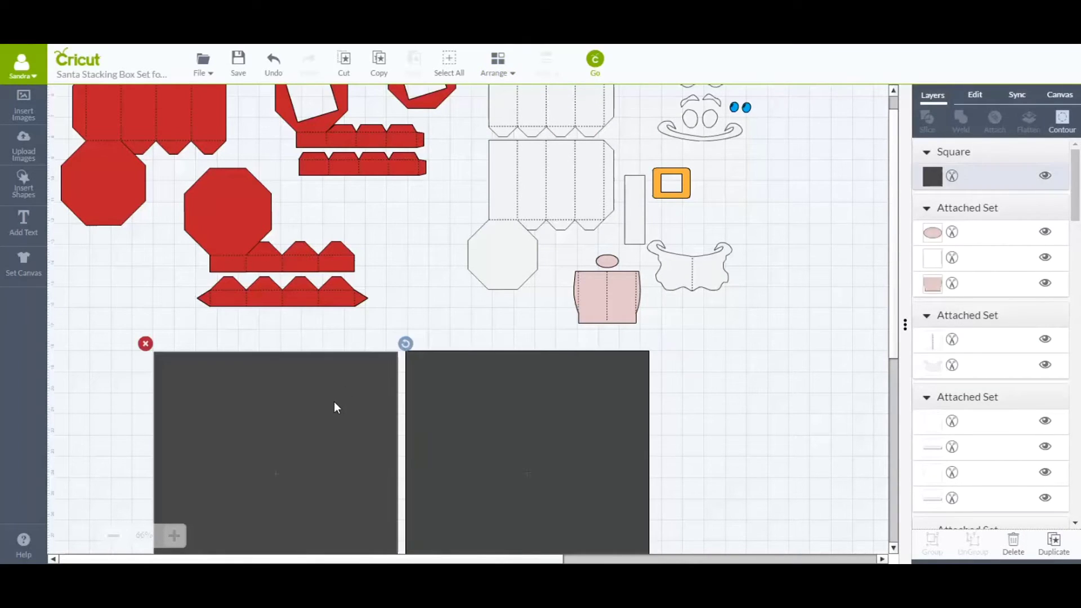
pyautogui.click(498, 63)
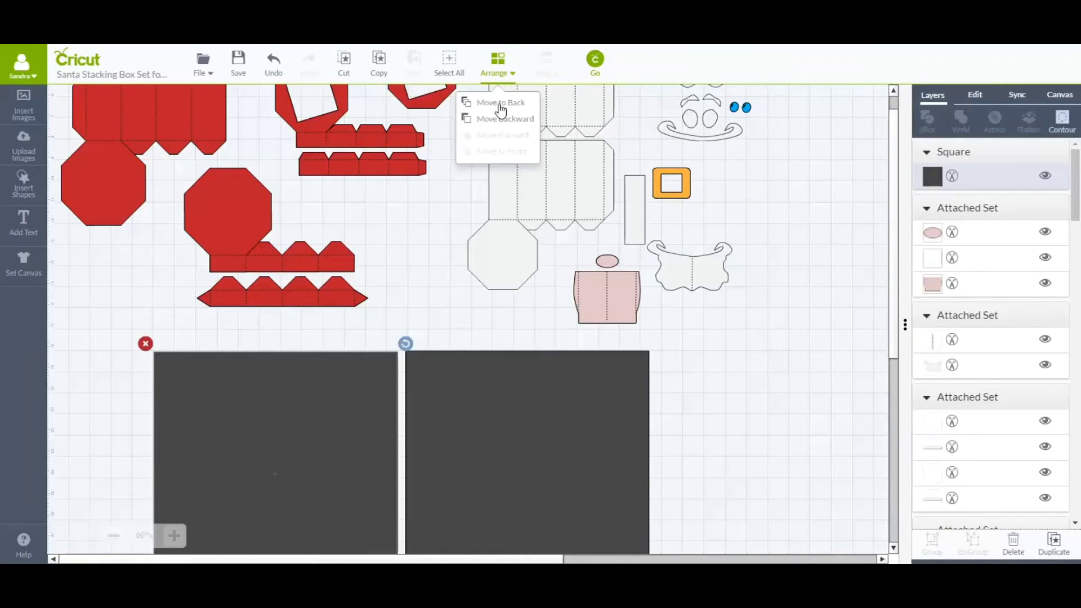
pyautogui.click(501, 107)
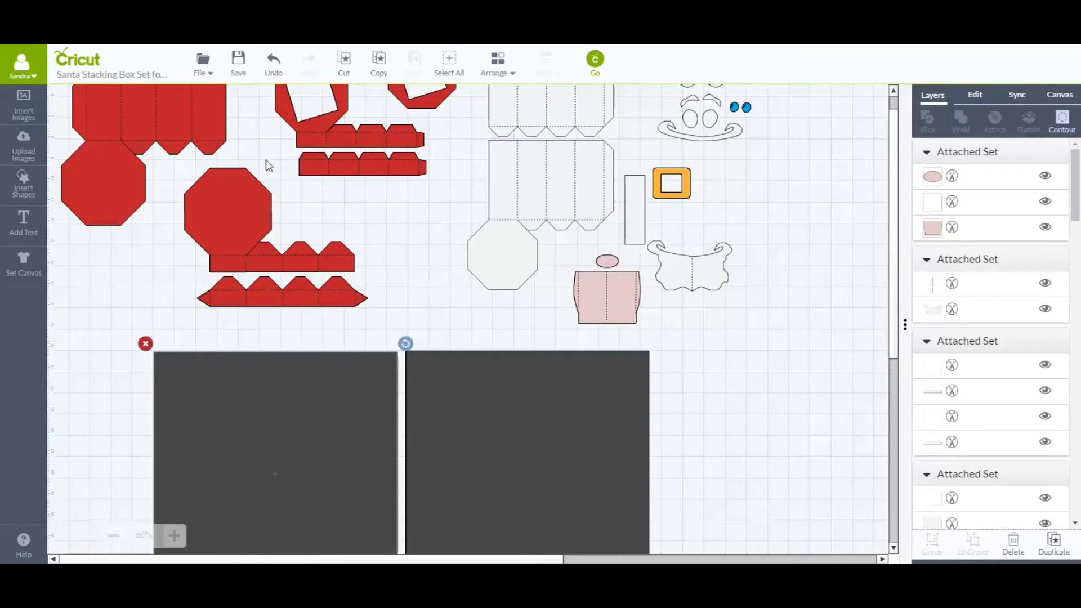
pyautogui.scroll(1, 148, 224)
# Drag the red box panel sets onto the squares and adjust their positions.
pyautogui.scroll(-1, 157, 224)
pyautogui.moveTo(226, 237); pyautogui.dragTo(206, 537)
pyautogui.moveTo(123, 195); pyautogui.dragTo(496, 551)
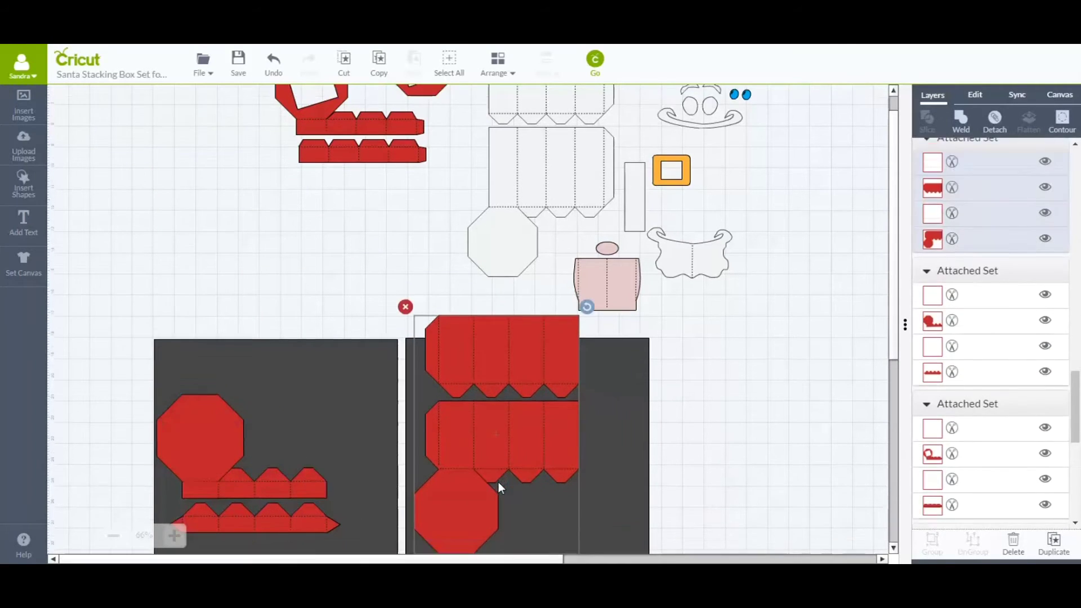
pyautogui.scroll(1, 427, 164)
pyautogui.click(113, 536)
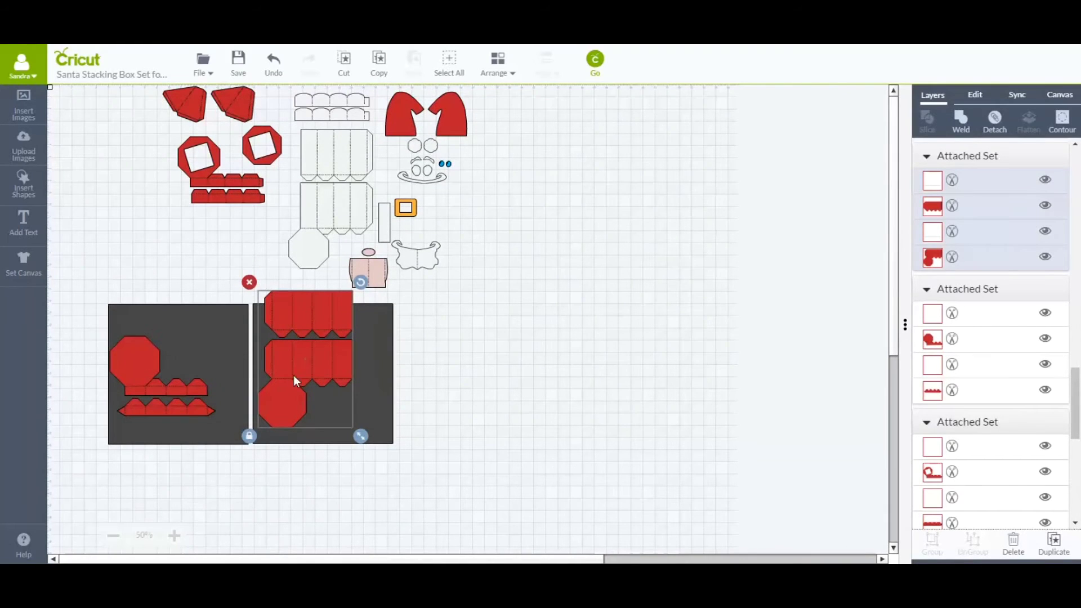
pyautogui.moveTo(289, 380); pyautogui.dragTo(287, 388)
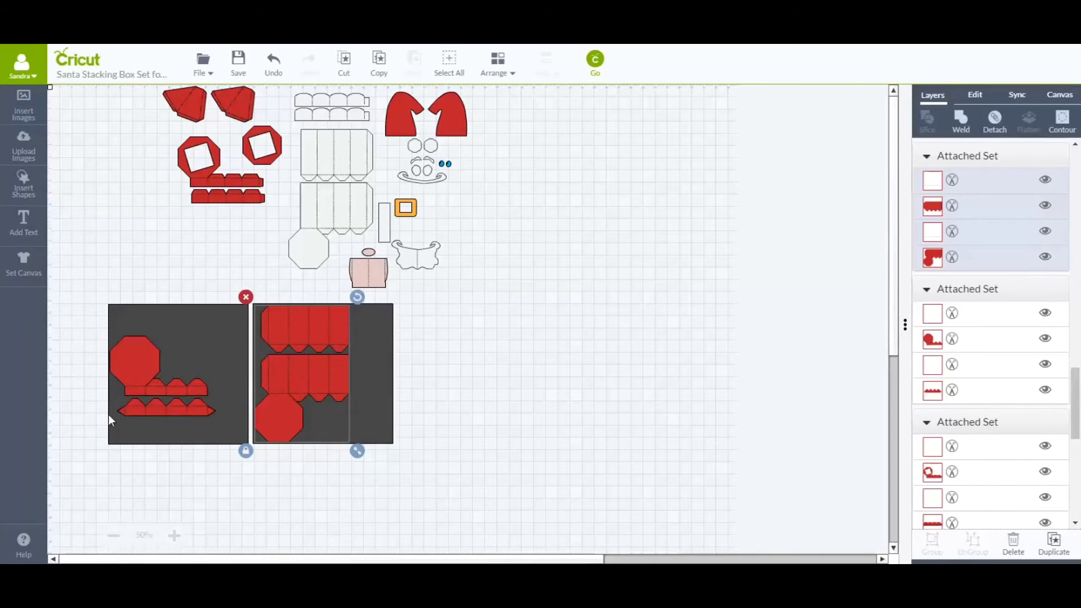
pyautogui.moveTo(121, 342)
pyautogui.mouseDown()
pyautogui.moveTo(121, 311)
pyautogui.moveTo(120, 367)
pyautogui.moveTo(124, 352)
pyautogui.mouseUp()
# Bring over the octagon rings and pyramid pieces, and rotate the strip group into the left square.
pyautogui.moveTo(205, 190); pyautogui.dragTo(181, 416)
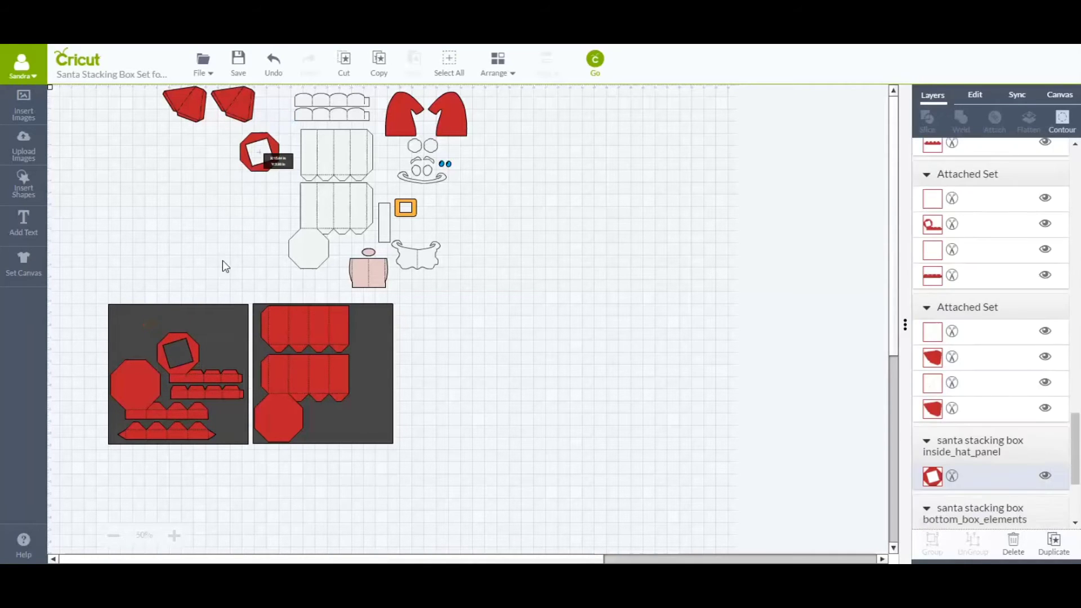
pyautogui.moveTo(248, 166); pyautogui.dragTo(210, 349)
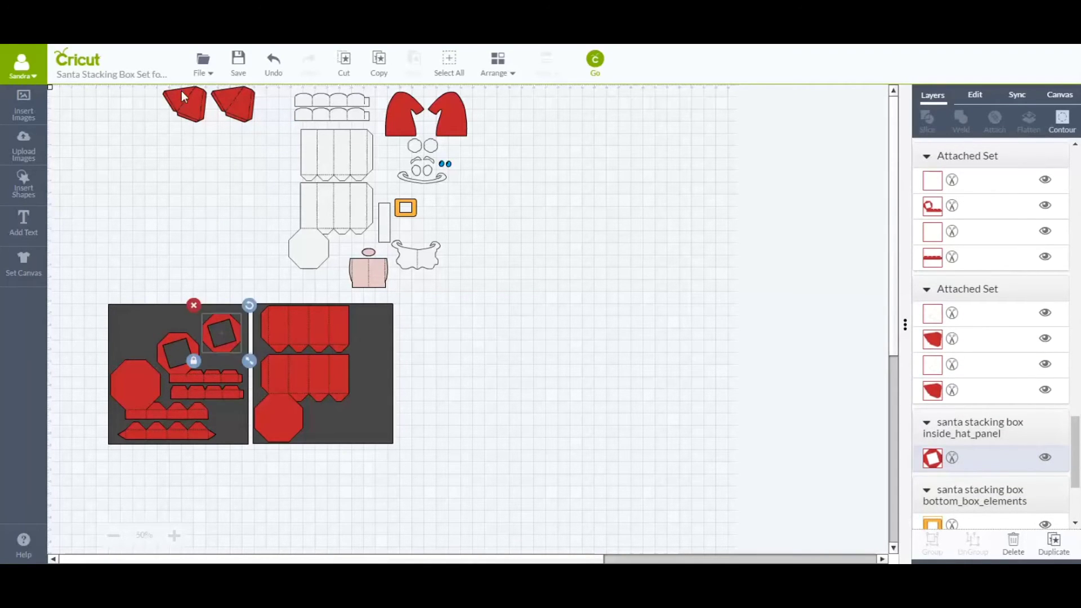
pyautogui.moveTo(182, 96); pyautogui.dragTo(369, 470)
pyautogui.click(213, 326)
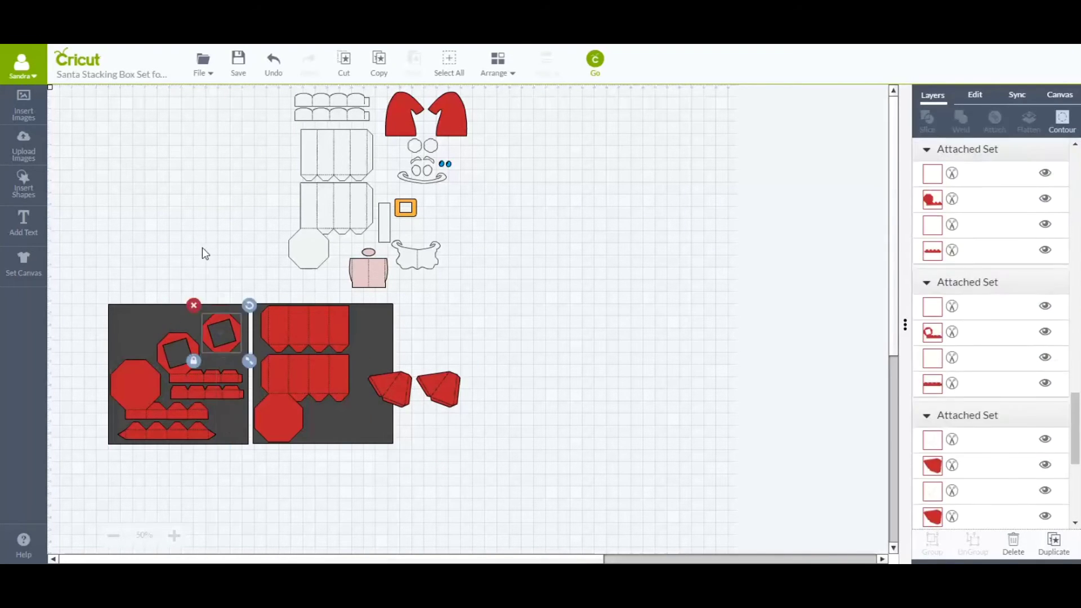
pyautogui.moveTo(205, 253); pyautogui.dragTo(204, 273)
pyautogui.click(193, 351)
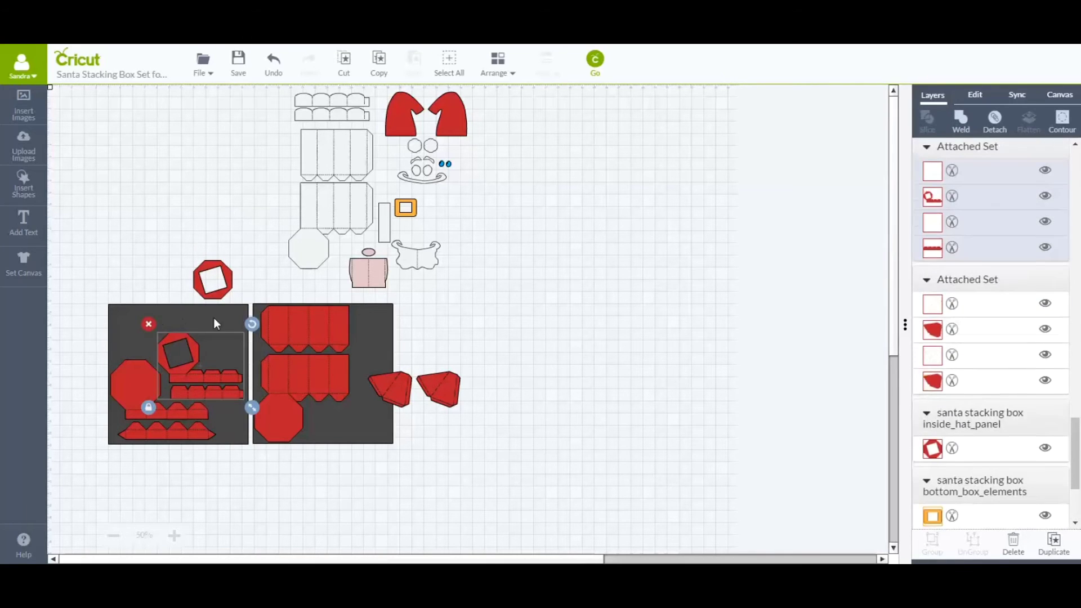
pyautogui.moveTo(252, 324); pyautogui.dragTo(145, 367)
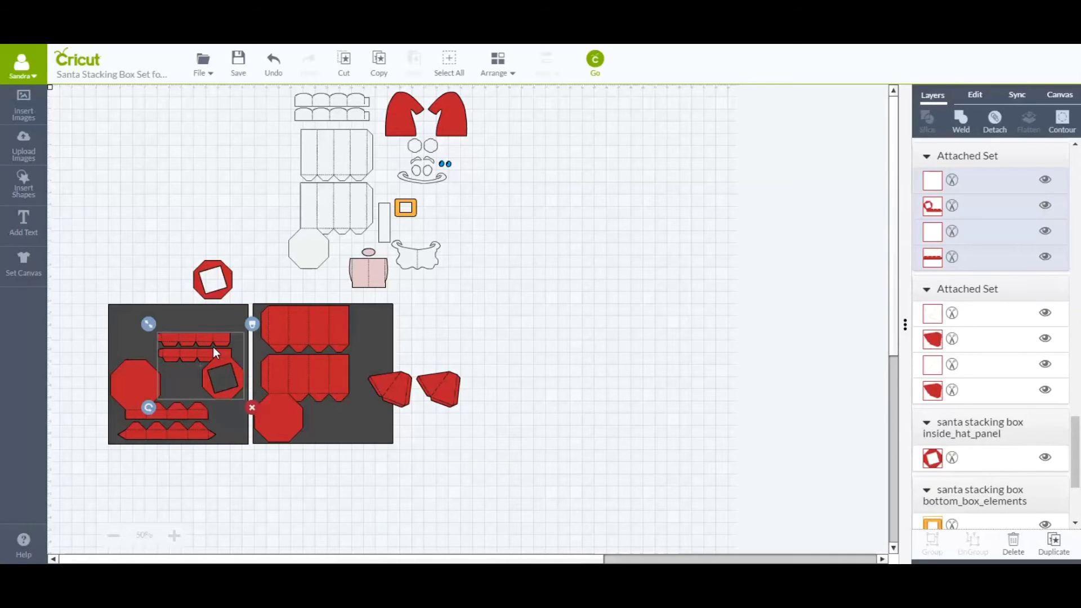
pyautogui.moveTo(213, 357); pyautogui.dragTo(209, 381)
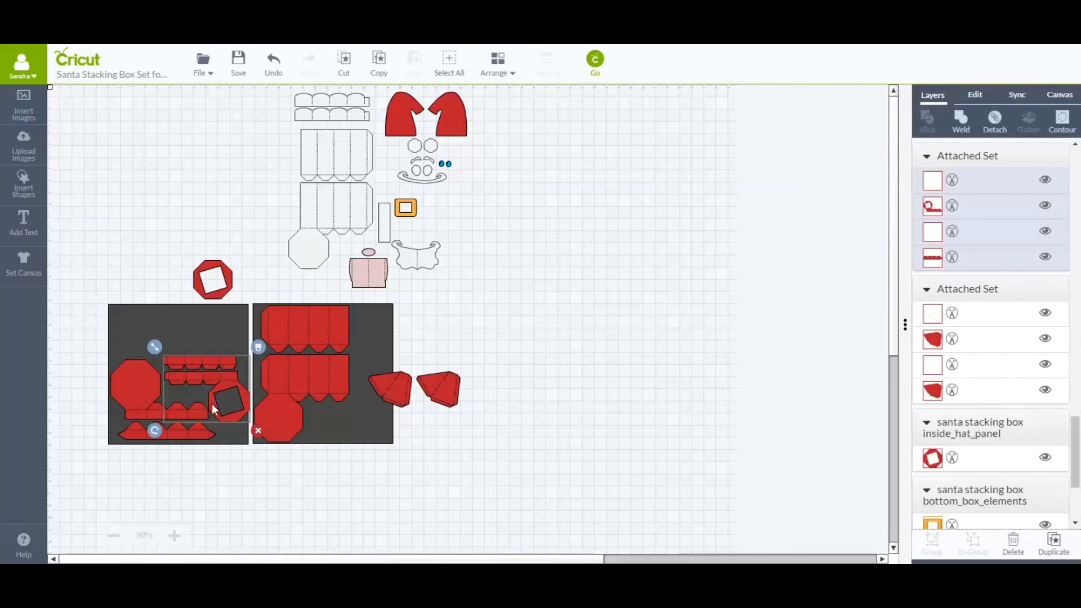
# Zoom in and fit the red octagon ring and both pyramid pieces at the left square's top.
pyautogui.click(174, 536)
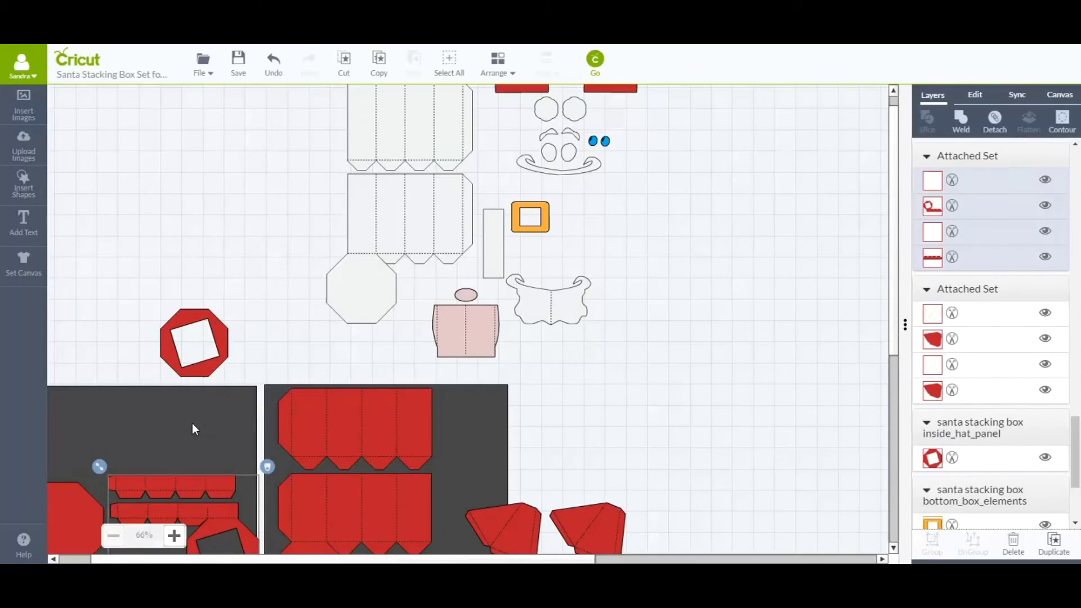
pyautogui.scroll(-4, 192, 430)
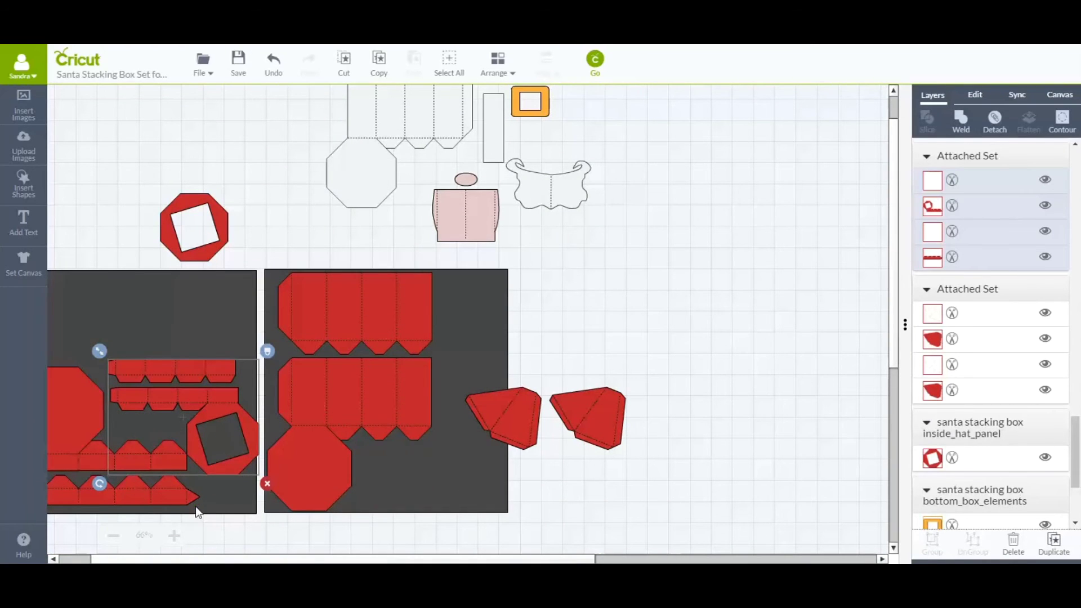
pyautogui.moveTo(536, 560); pyautogui.dragTo(504, 560)
pyautogui.click(218, 426)
pyautogui.moveTo(217, 429); pyautogui.dragTo(217, 430)
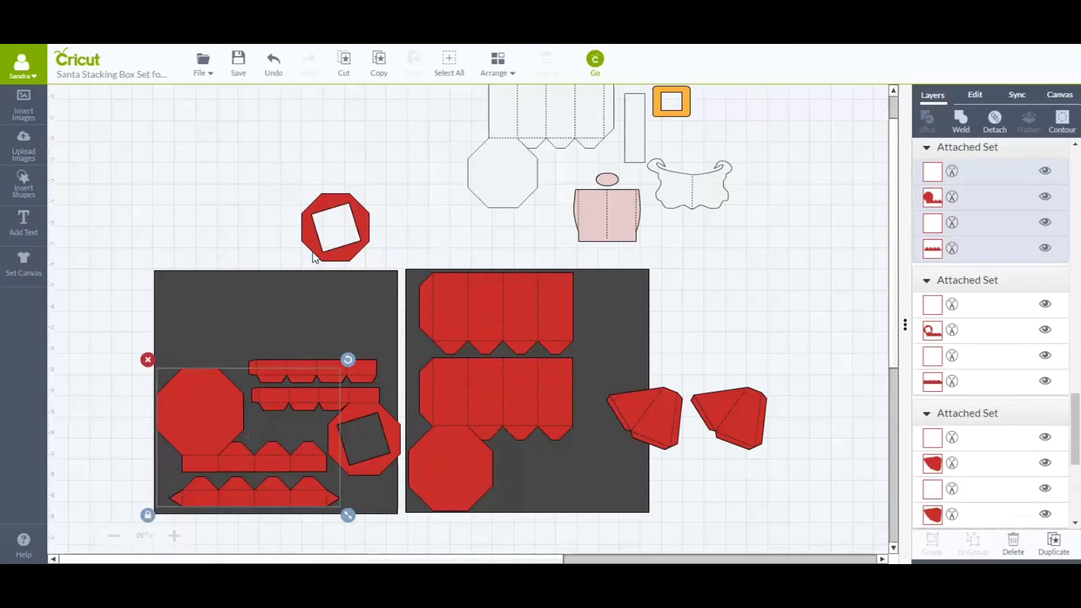
pyautogui.moveTo(304, 258); pyautogui.dragTo(173, 350)
pyautogui.moveTo(651, 434); pyautogui.dragTo(165, 306)
# Stack both red hat pieces vertically beside the box panels on the right square.
pyautogui.scroll(3, 715, 414)
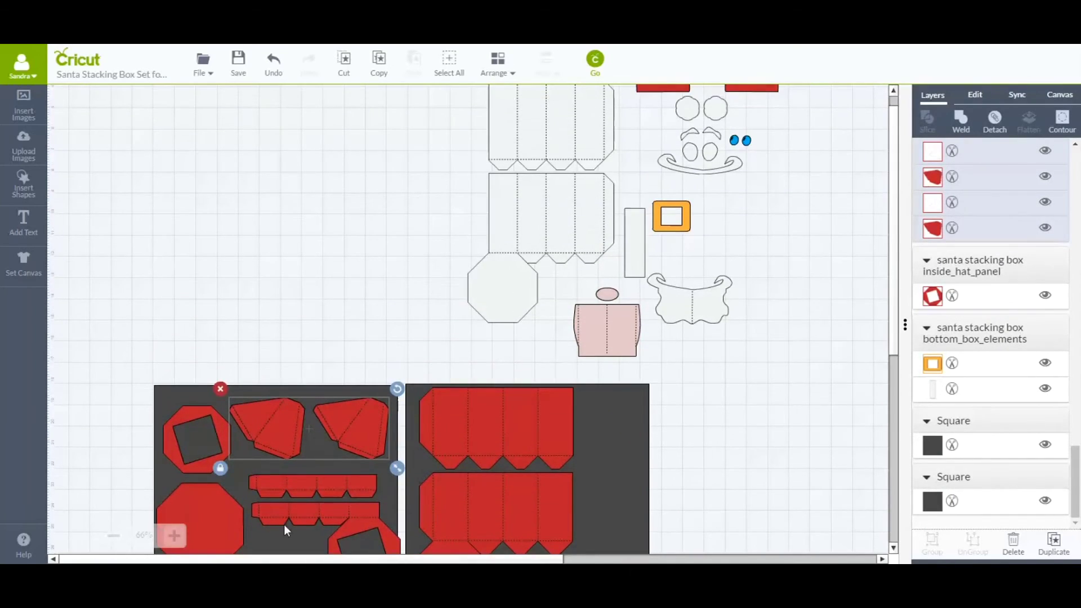
pyautogui.scroll(2, 742, 199)
pyautogui.moveTo(758, 170); pyautogui.dragTo(626, 494)
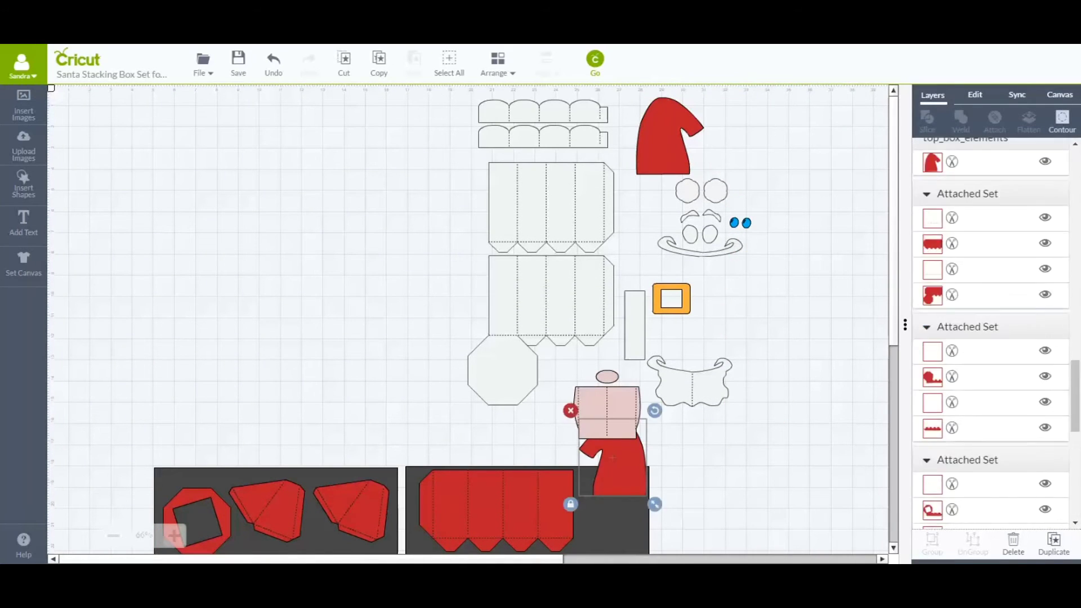
pyautogui.moveTo(670, 107); pyautogui.dragTo(656, 406)
pyautogui.scroll(-4, 656, 404)
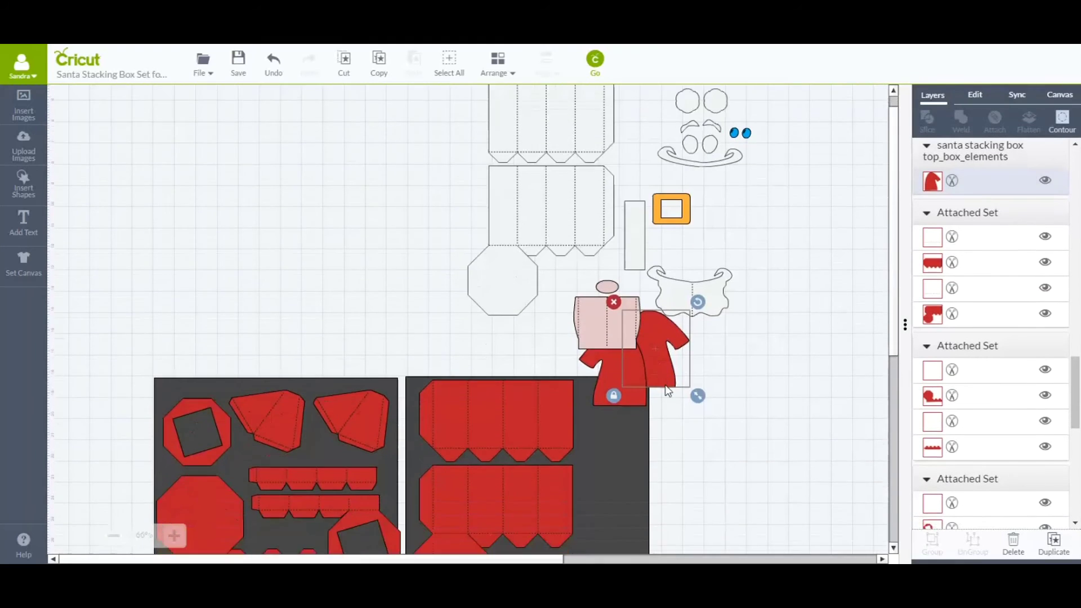
pyautogui.moveTo(610, 303); pyautogui.dragTo(613, 362)
pyautogui.moveTo(639, 291); pyautogui.dragTo(647, 362)
pyautogui.moveTo(641, 465); pyautogui.dragTo(597, 498)
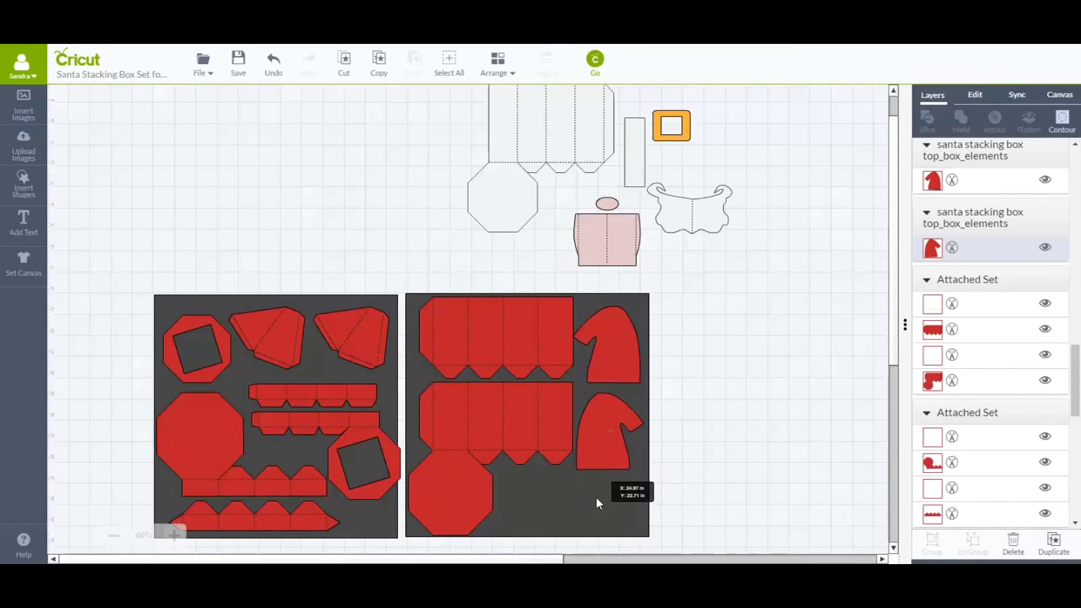
pyautogui.click(625, 410)
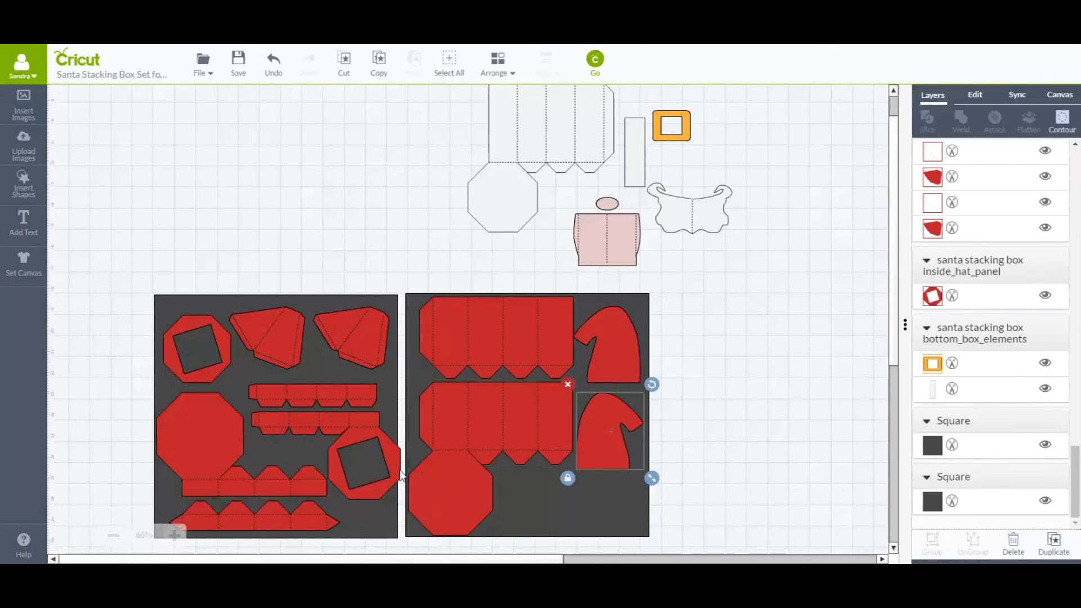
pyautogui.moveTo(358, 418); pyautogui.dragTo(354, 410)
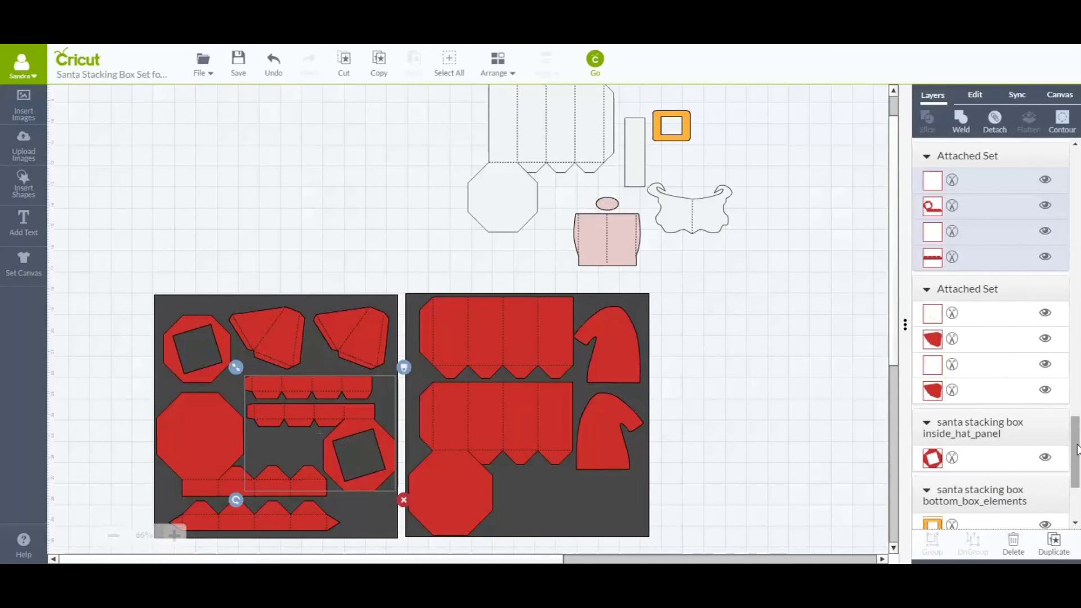
# Hide the right and left dark Square guide layers.
pyautogui.moveTo(1078, 440); pyautogui.dragTo(1077, 469)
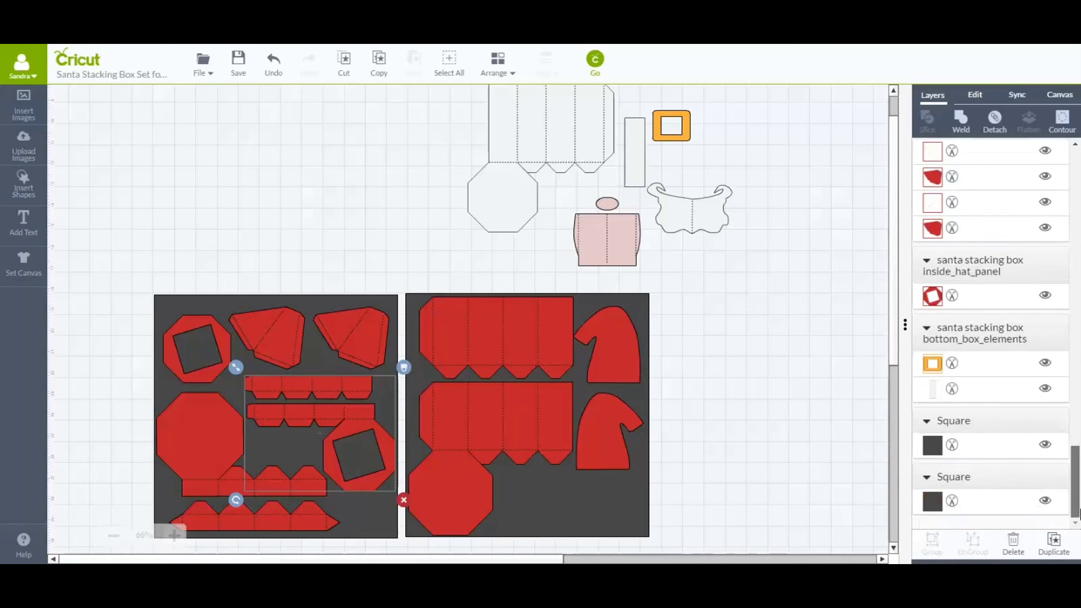
pyautogui.click(1045, 446)
pyautogui.click(1046, 501)
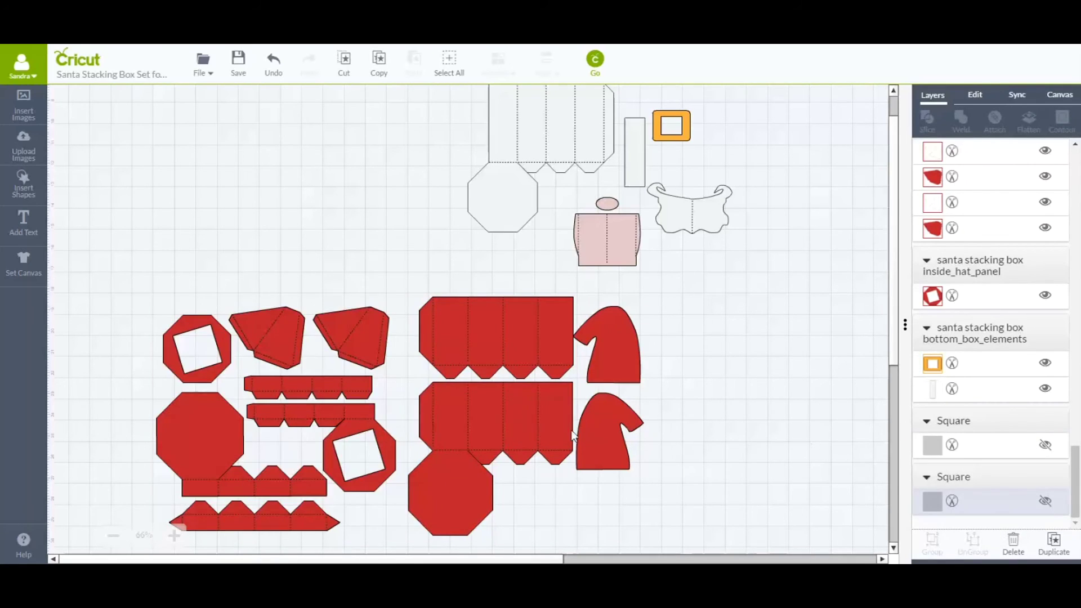
pyautogui.scroll(-1, 437, 310)
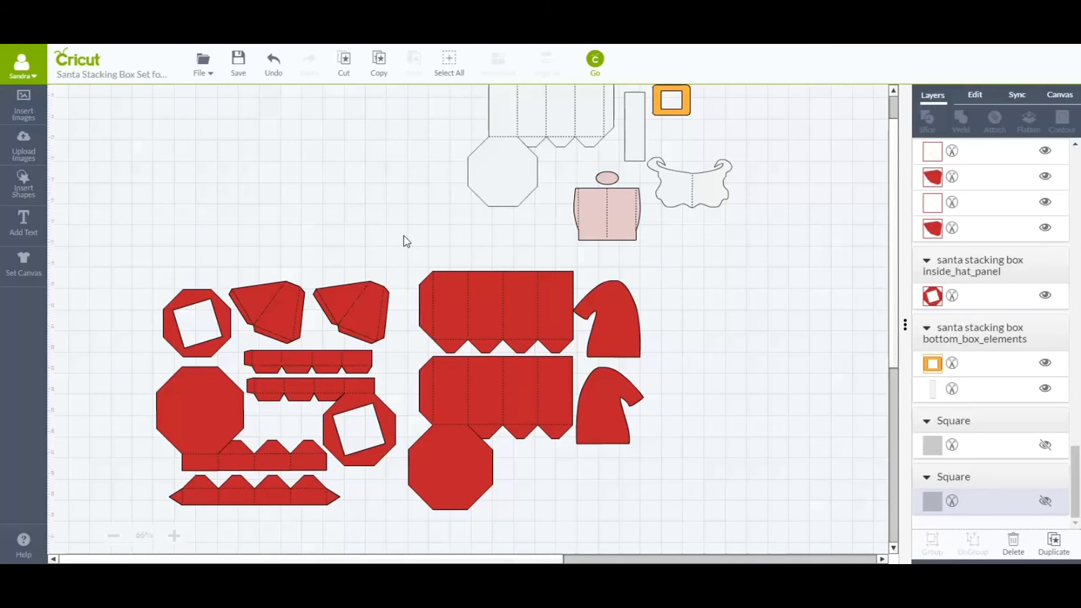
# Attach the right and left red layouts into separate groups and reopen the mat preview.
pyautogui.moveTo(404, 235); pyautogui.dragTo(653, 538)
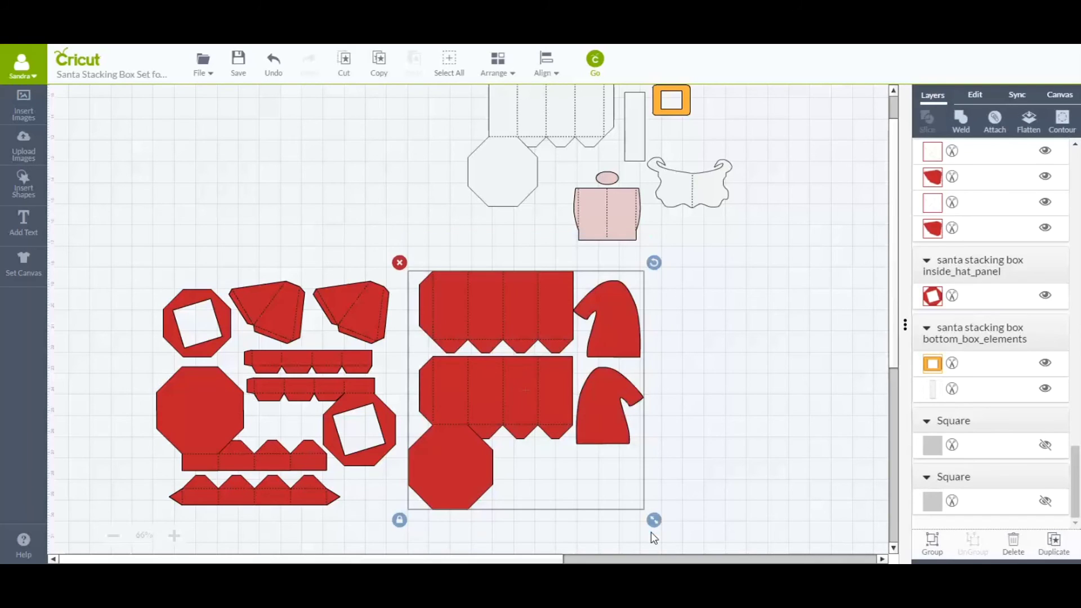
pyautogui.click(995, 120)
pyautogui.click(505, 387)
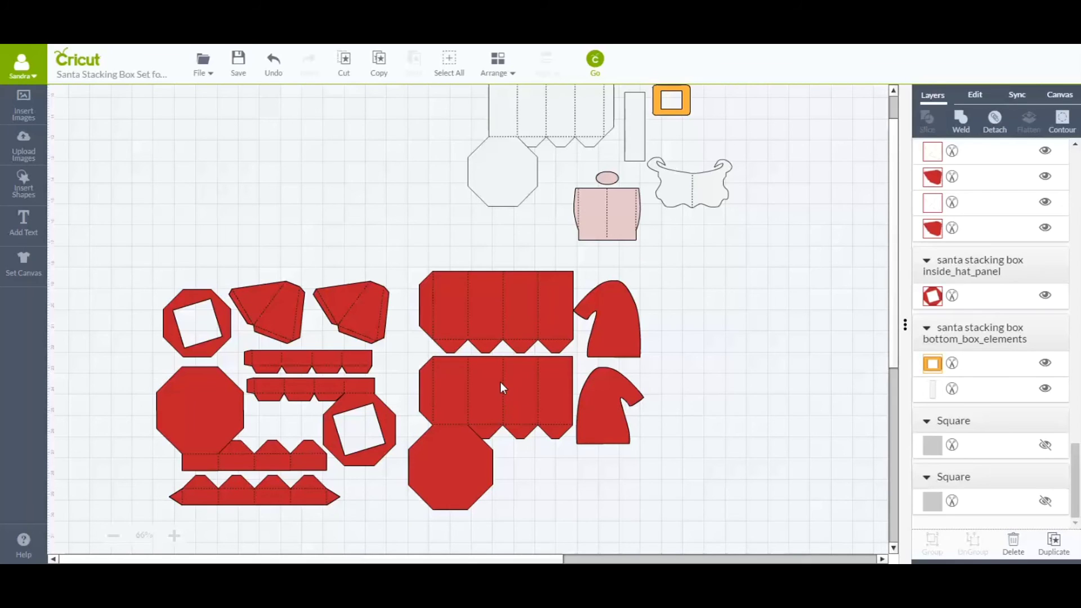
pyautogui.moveTo(125, 221); pyautogui.dragTo(405, 544)
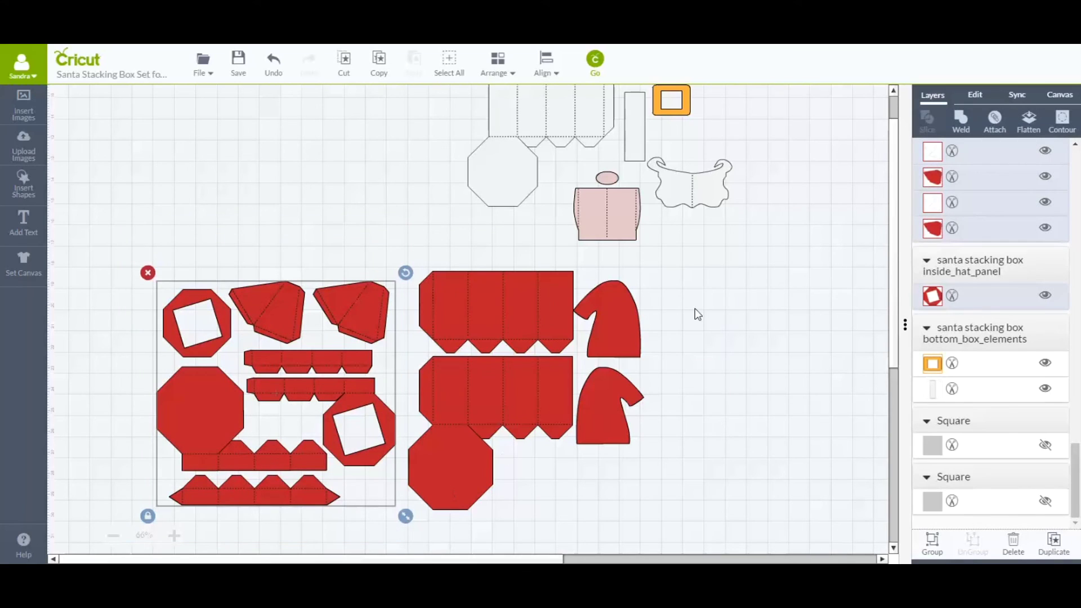
pyautogui.click(994, 127)
pyautogui.click(322, 122)
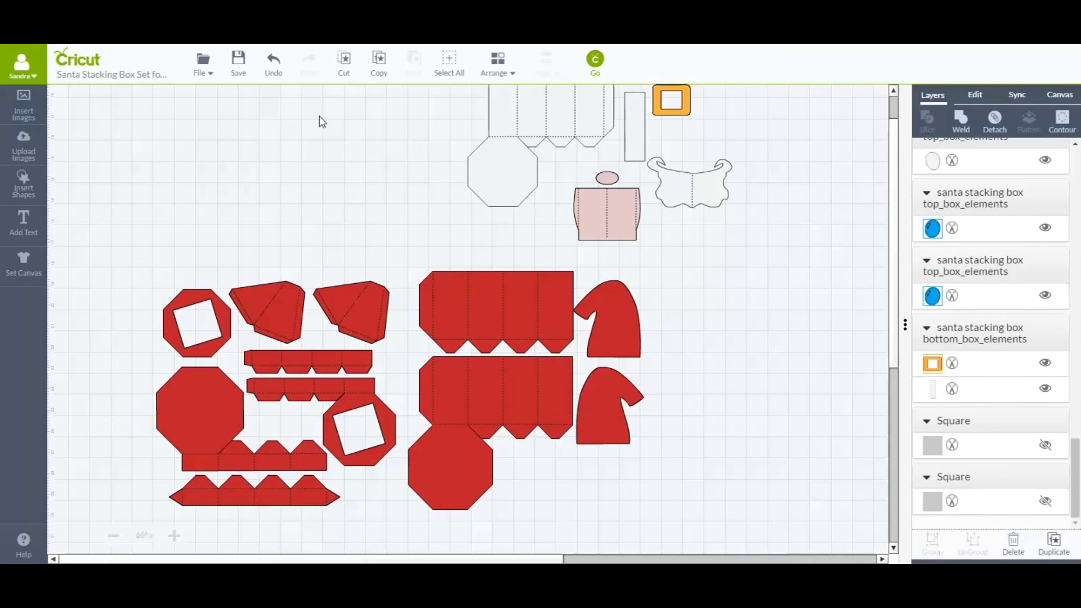
pyautogui.click(593, 66)
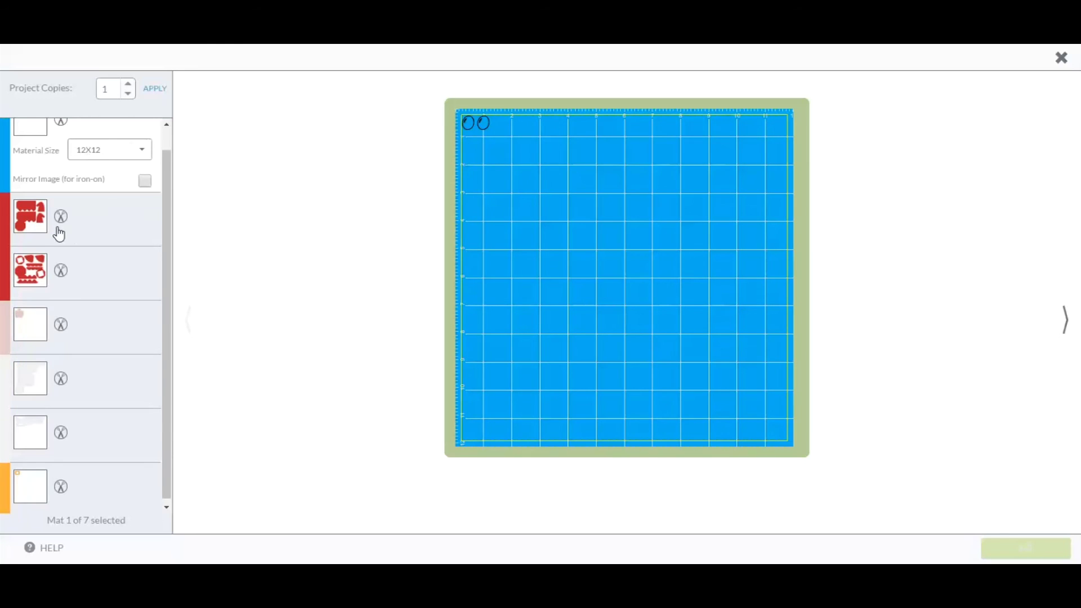
# Compare Mat 2 (box panels, hats) with Mat 3 (octagons, pyramids, strips).
pyautogui.click(34, 233)
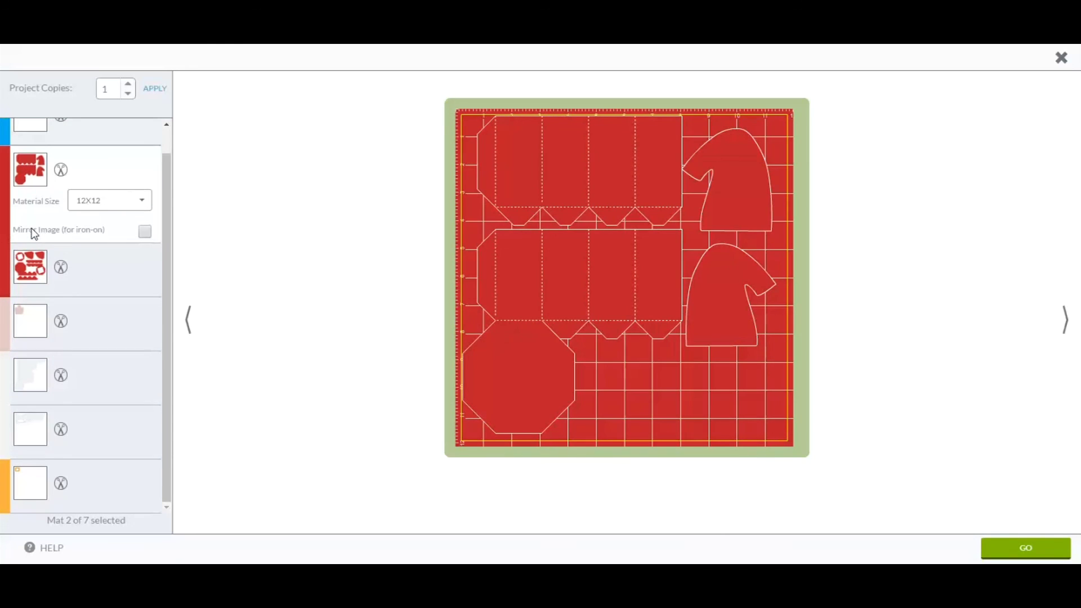
pyautogui.click(38, 268)
pyautogui.click(27, 176)
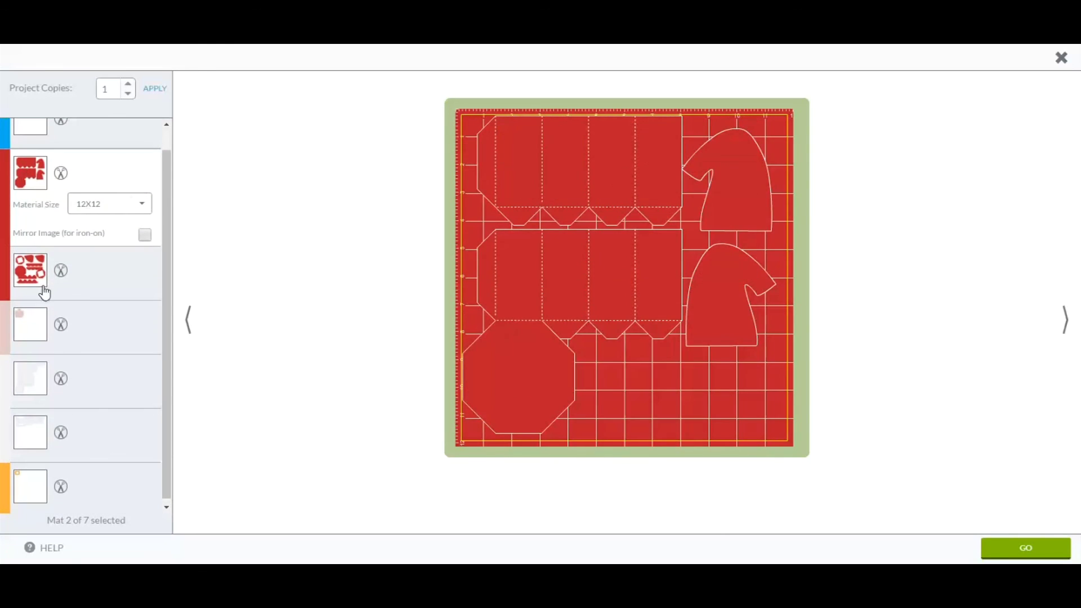
pyautogui.click(22, 273)
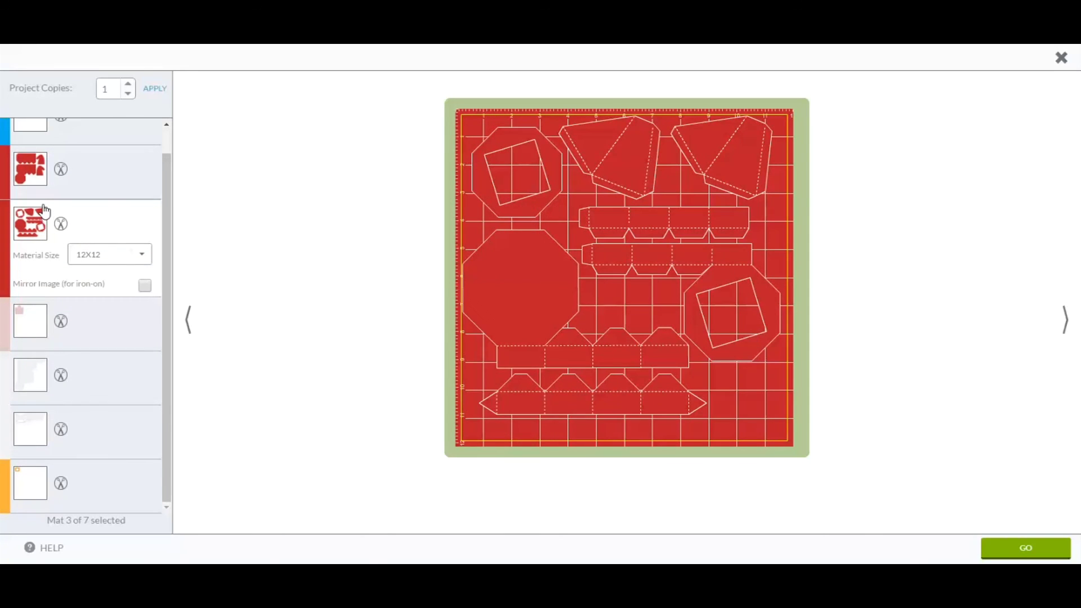
pyautogui.click(33, 180)
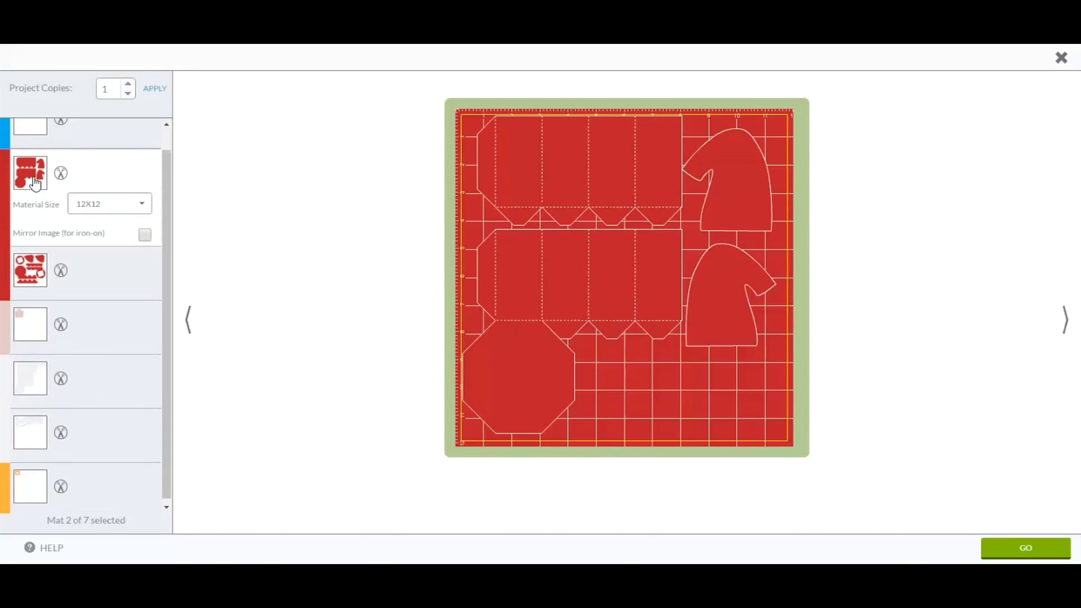